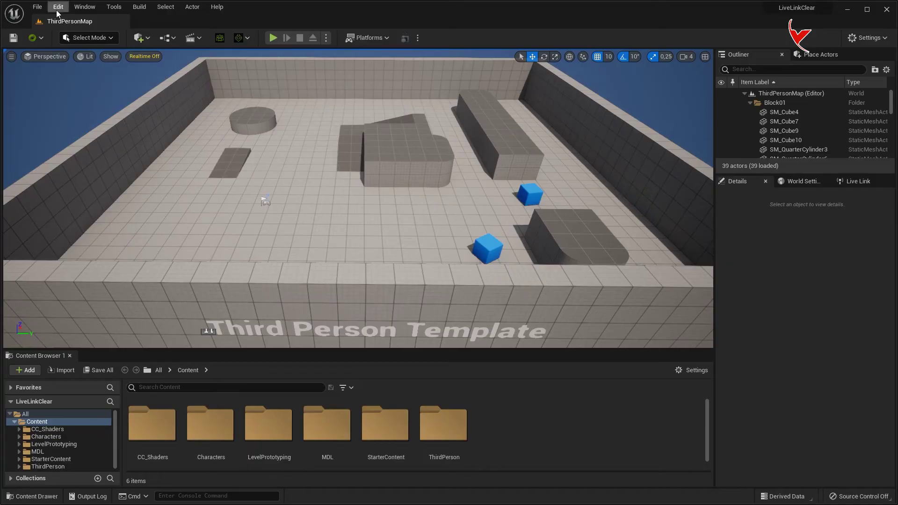
# - Enable the iClone Live Link plugin (v1.41), found under Reallusion by searching 'live'
pyautogui.click(57, 11)
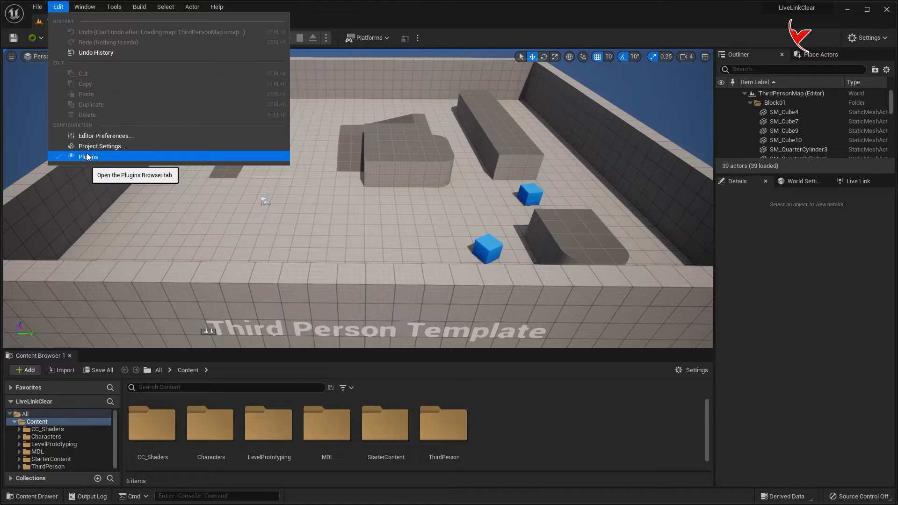
pyautogui.click(88, 157)
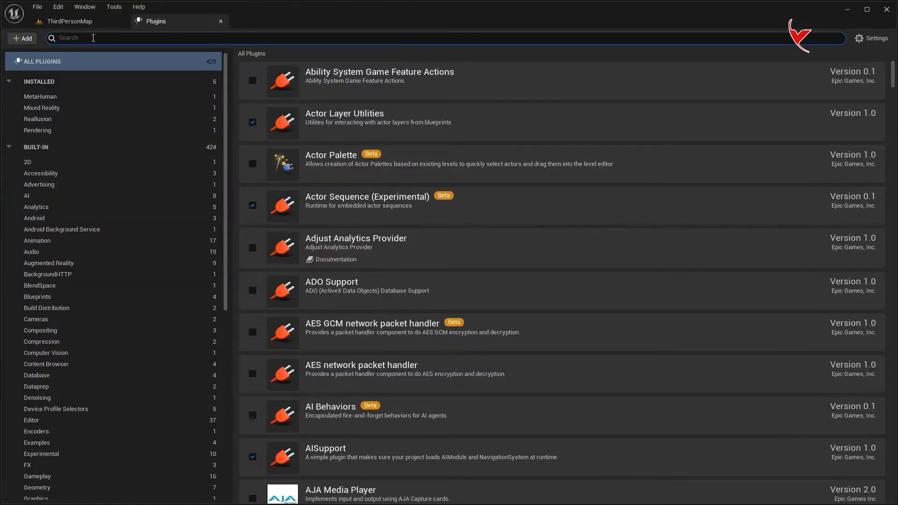
pyautogui.write('live')
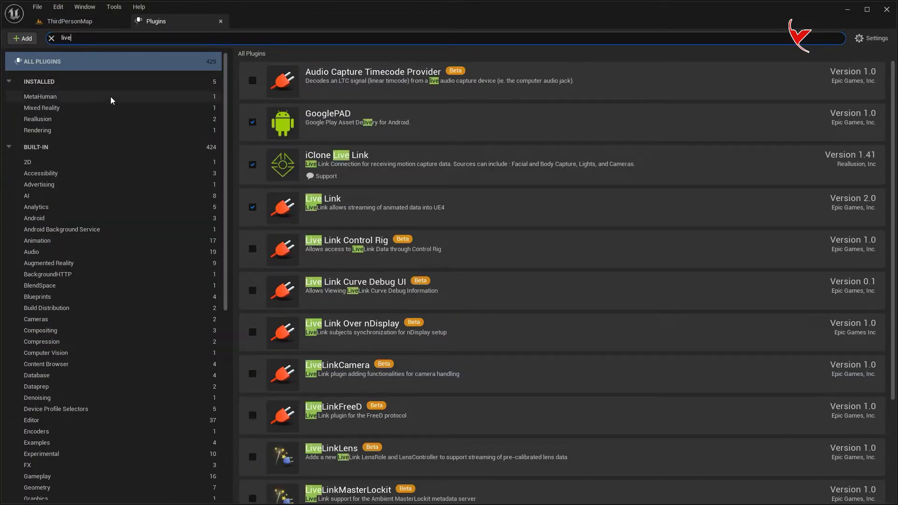
pyautogui.click(42, 120)
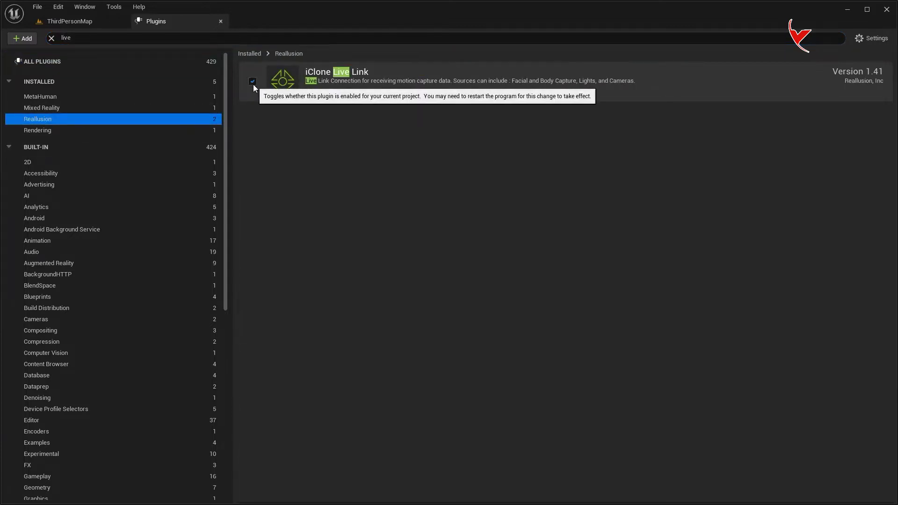
# - Close Plugins and open the Quixel Bridge asset library from the Quick Add menu
pyautogui.click(220, 21)
pyautogui.click(140, 37)
pyautogui.click(158, 74)
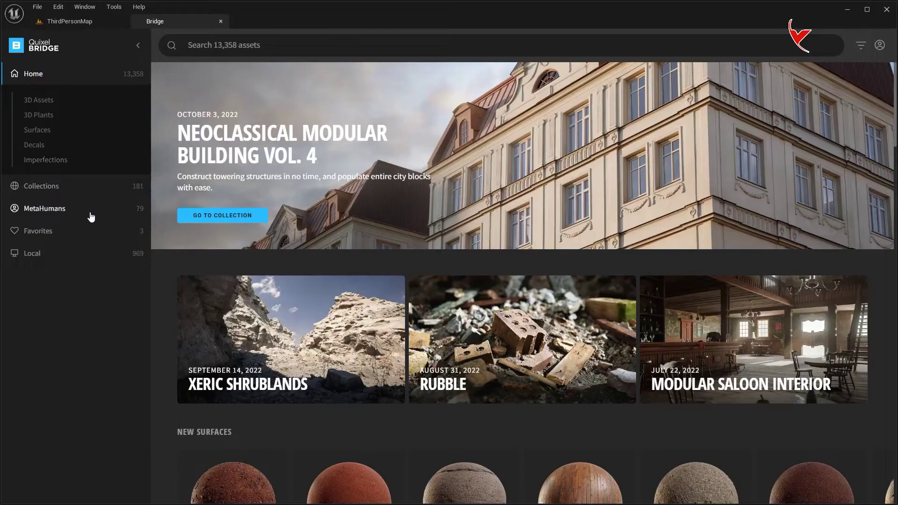
# - Add the FusetoMetahuman character from My MetaHumans to the project at Highest Quality
pyautogui.click(91, 215)
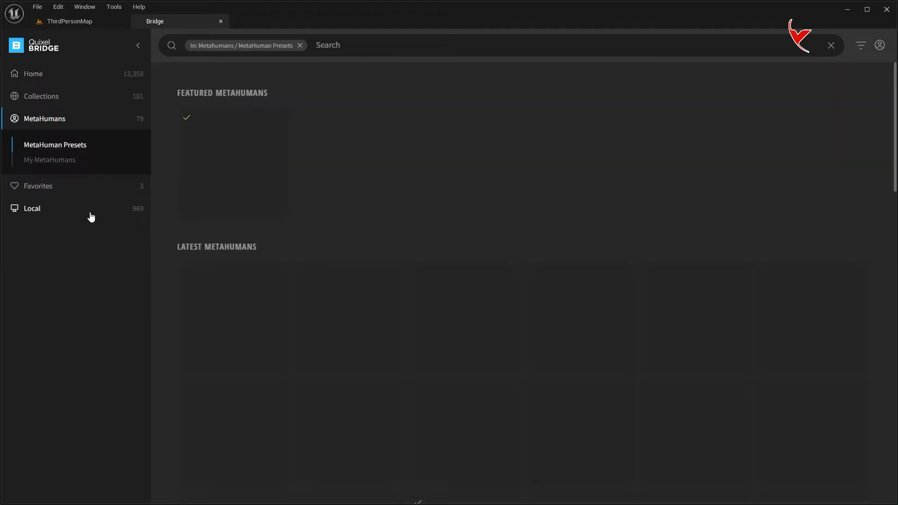
pyautogui.click(54, 160)
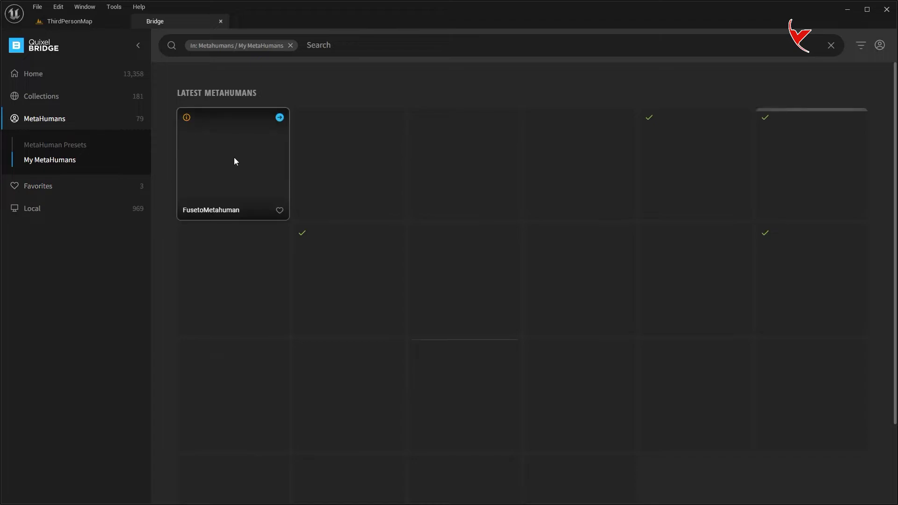
pyautogui.click(235, 161)
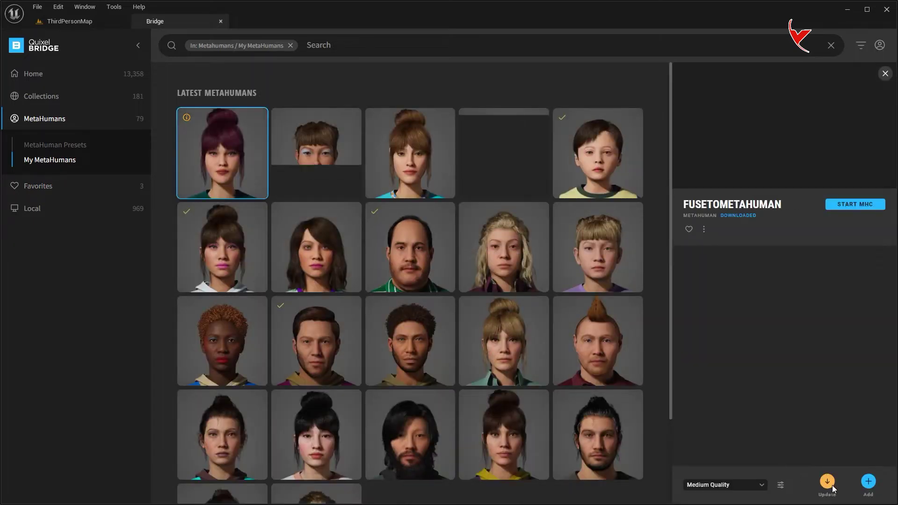
pyautogui.click(739, 485)
pyautogui.click(720, 471)
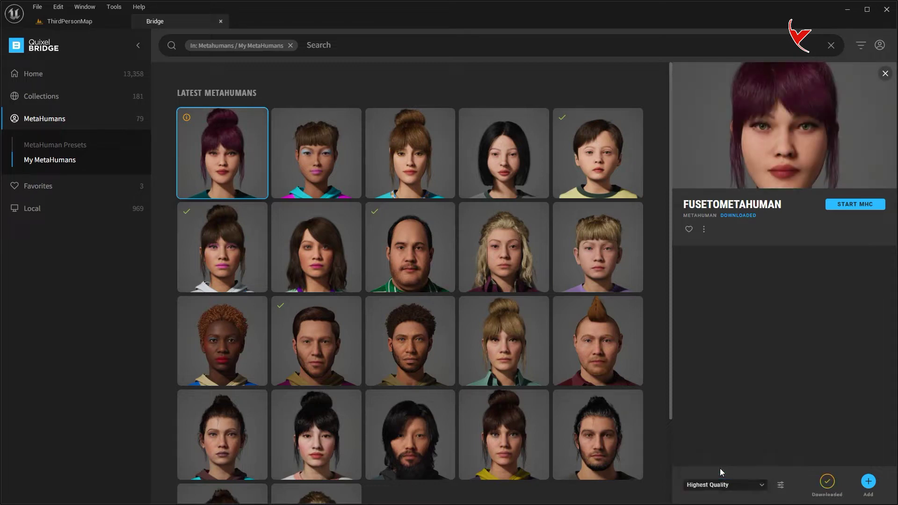
pyautogui.click(869, 483)
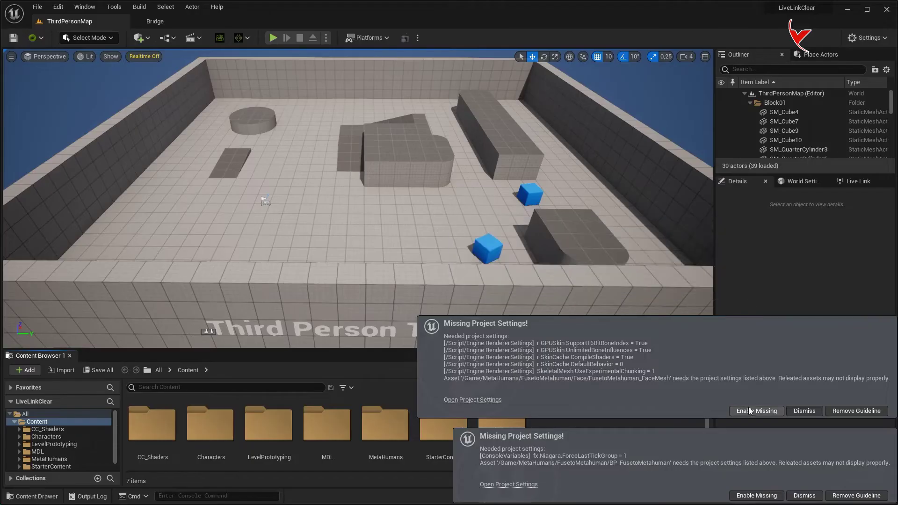
# - Enable the missing project settings and restart the Unreal Editor
pyautogui.click(750, 411)
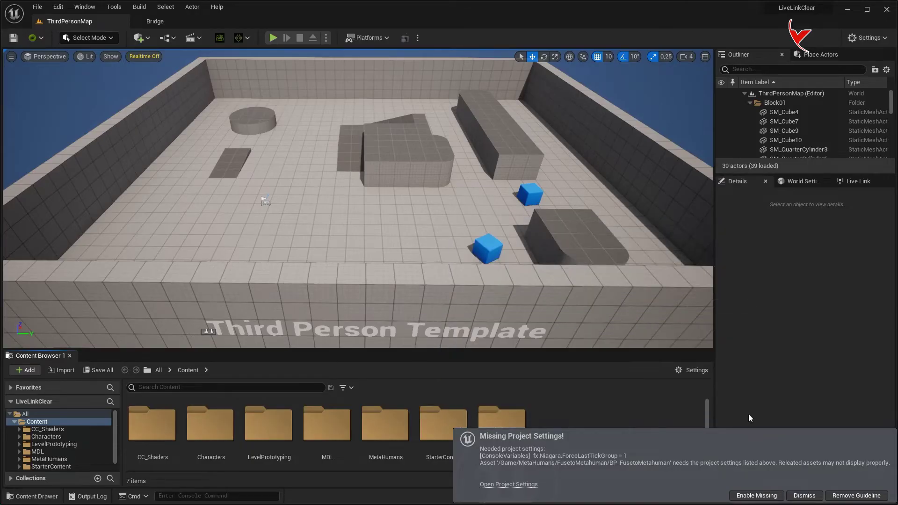
pyautogui.click(757, 496)
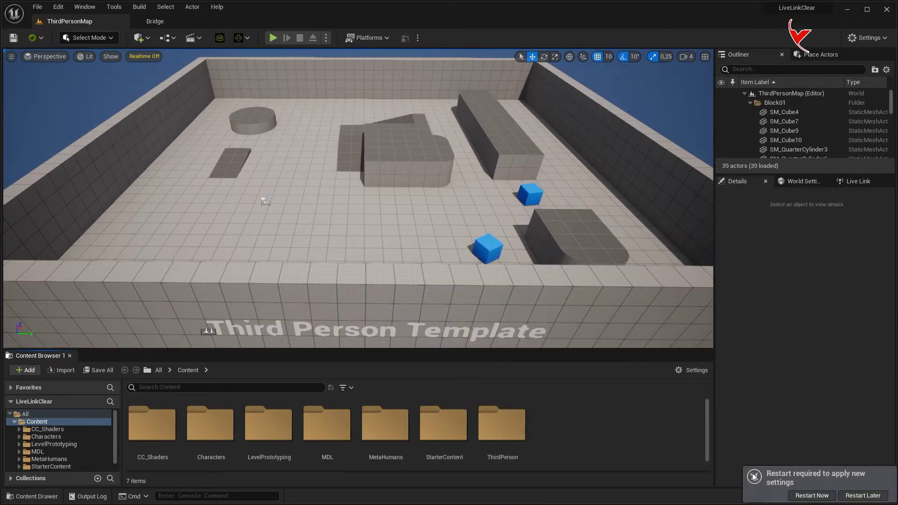
pyautogui.click(793, 495)
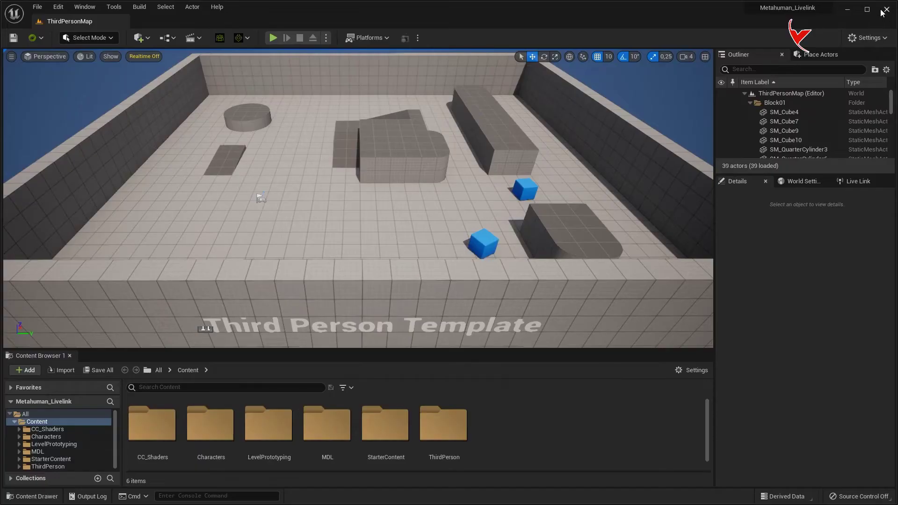
pyautogui.click(887, 9)
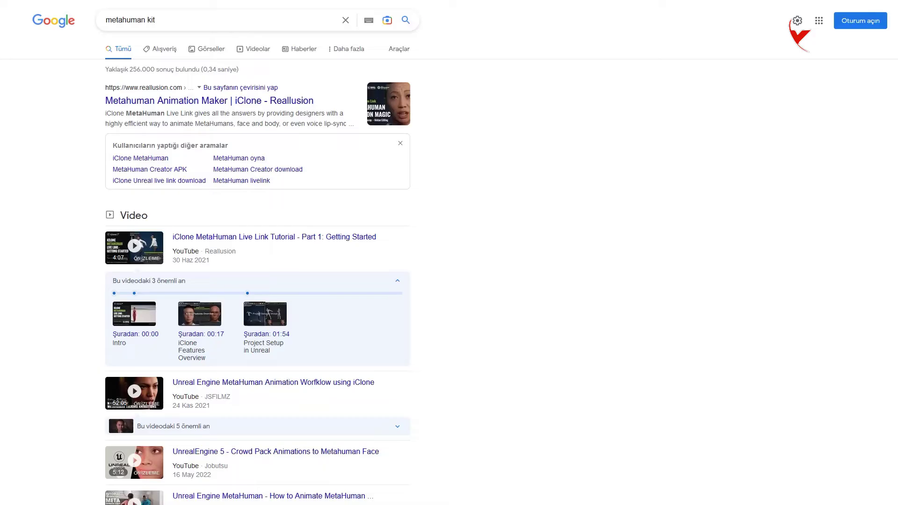
# - Download iClone_Live_Link_MetaHuman_Kit.zip from Reallusion's Get Tools free trial page
pyautogui.click(213, 105)
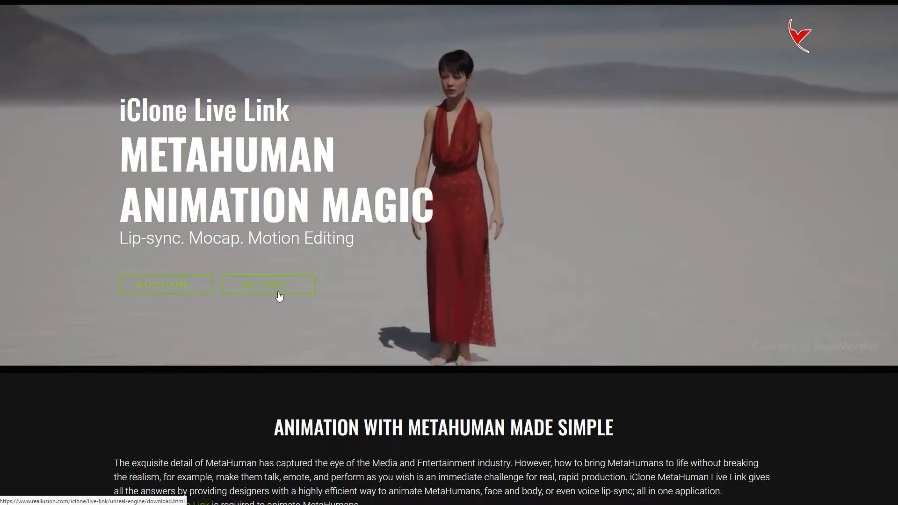
pyautogui.click(279, 296)
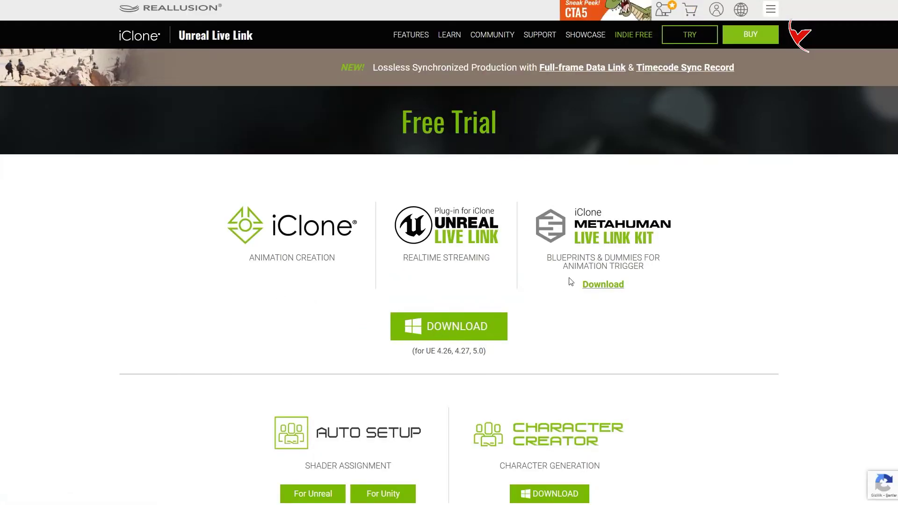
pyautogui.click(607, 289)
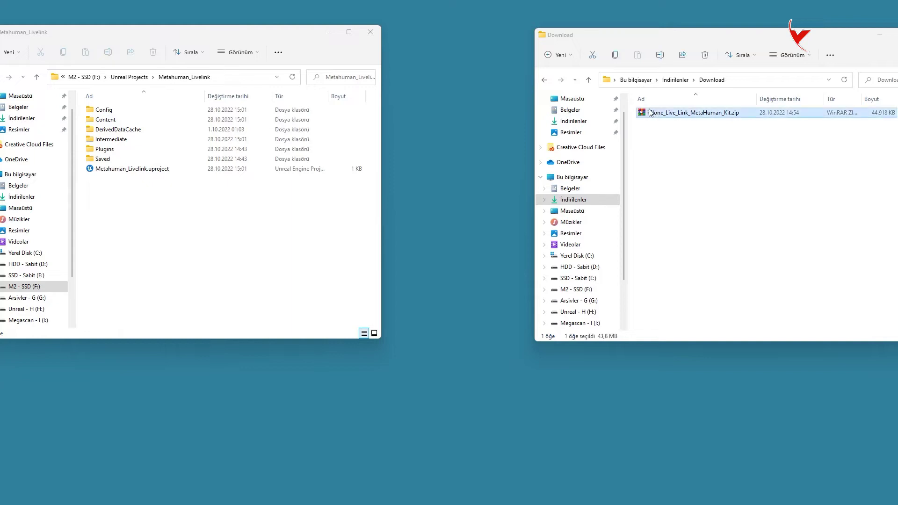
# - Extract the kit zip with WinRAR and open its iClone MetaHuman Kit folder
pyautogui.rightClick(649, 110)
pyautogui.moveTo(697, 248)
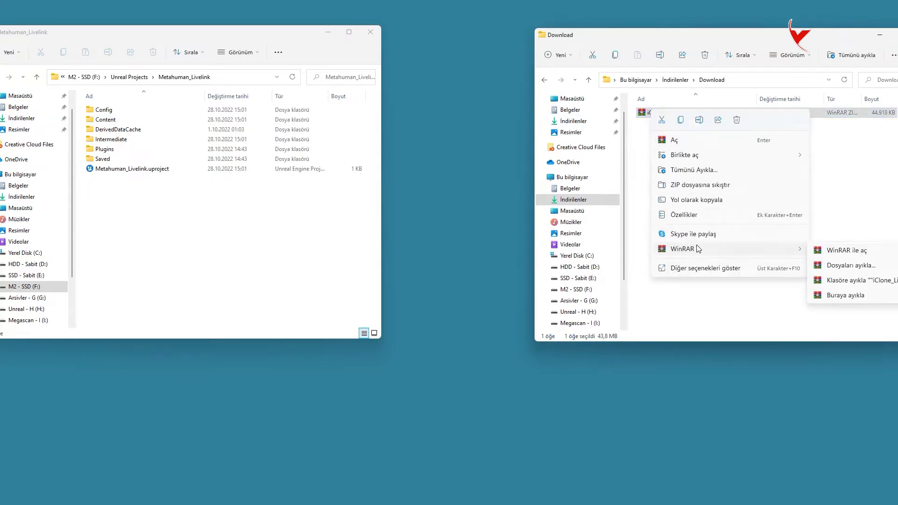
pyautogui.click(826, 280)
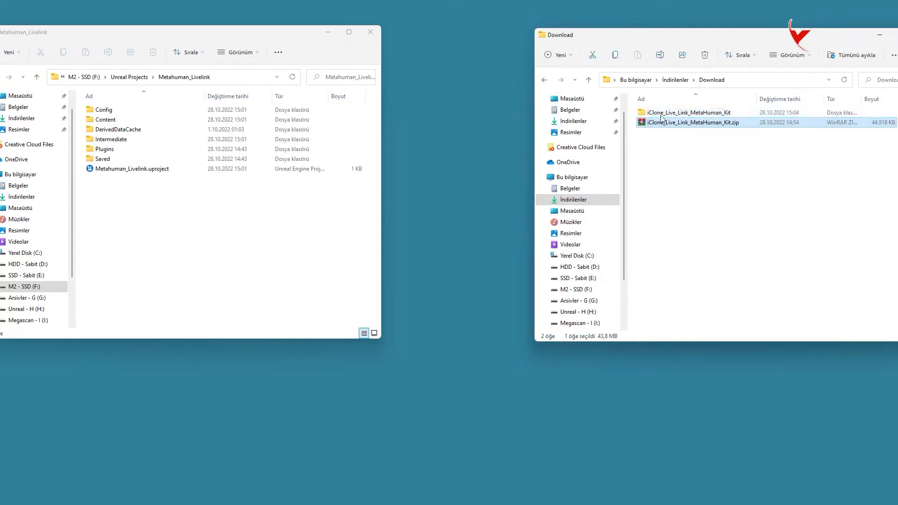
pyautogui.doubleClick(661, 114)
pyautogui.doubleClick(663, 115)
# - Copy the kit's Content folder into the Metahuman_Livelink project, replacing existing files
pyautogui.click(664, 116)
pyautogui.rightClick(672, 116)
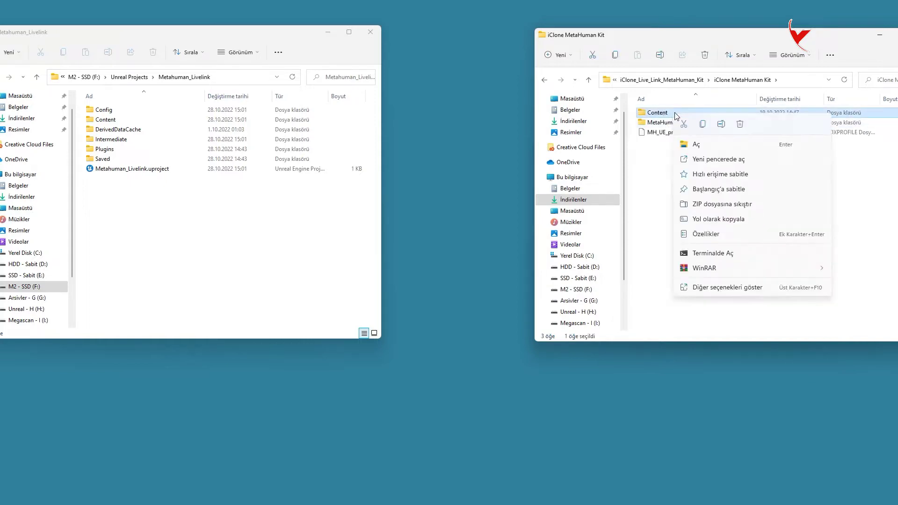
pyautogui.click(706, 126)
pyautogui.rightClick(260, 225)
pyautogui.click(271, 234)
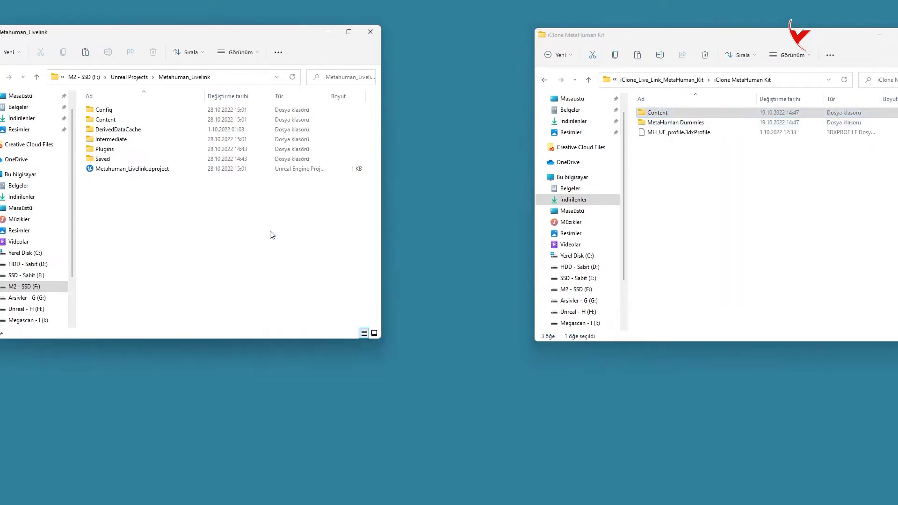
pyautogui.click(386, 187)
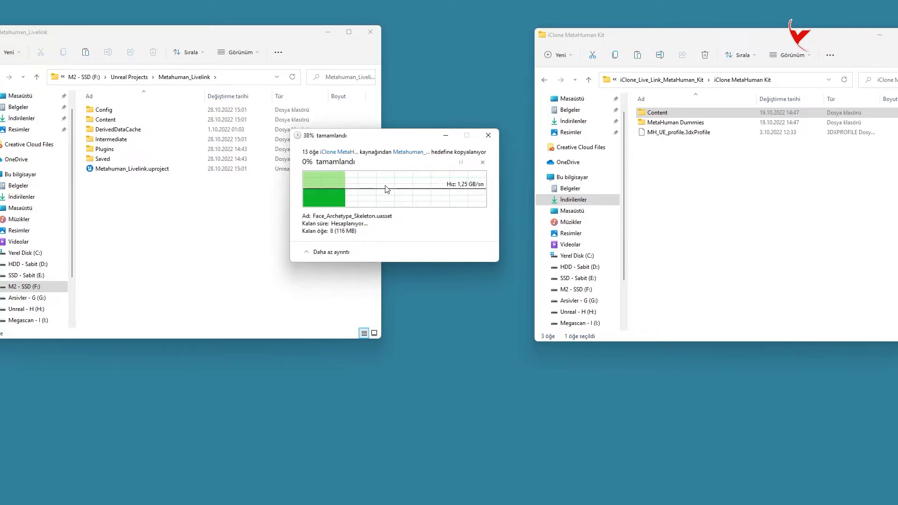
pyautogui.click(370, 33)
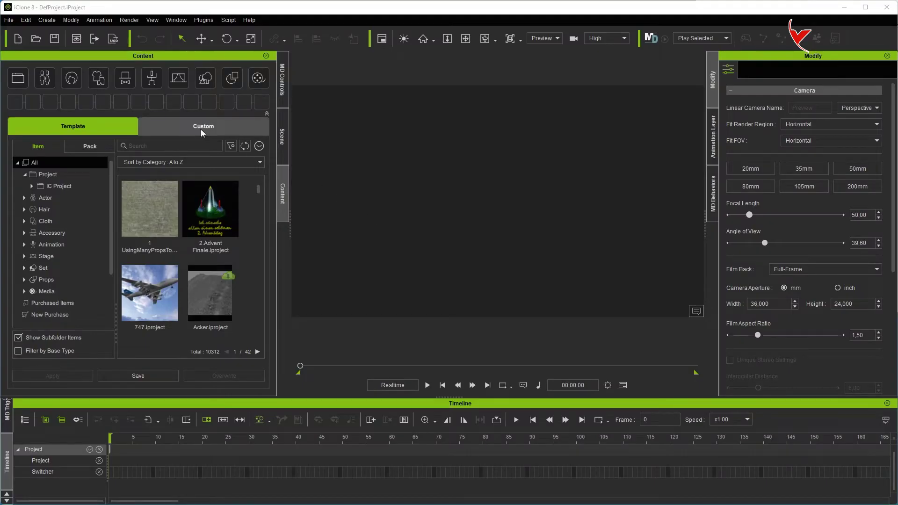
# - Create a MetaHumanDummy subfolder under Custom > Actor > Character, then open the kit's MetaHuman Dummies folder
pyautogui.click(201, 130)
pyautogui.click(56, 198)
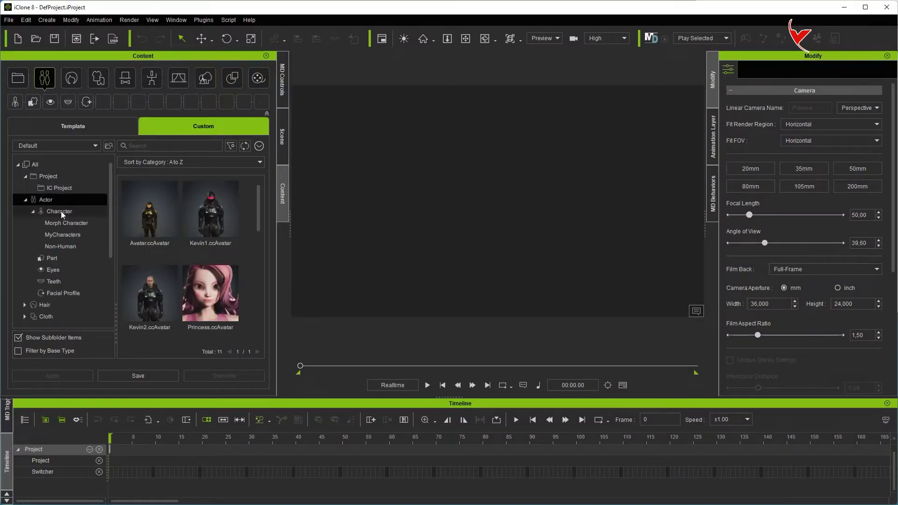
pyautogui.click(61, 211)
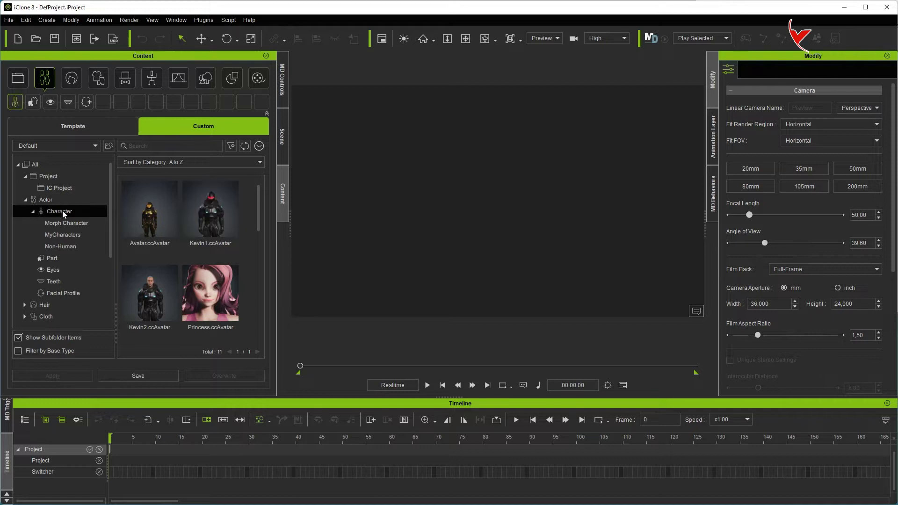
pyautogui.rightClick(63, 211)
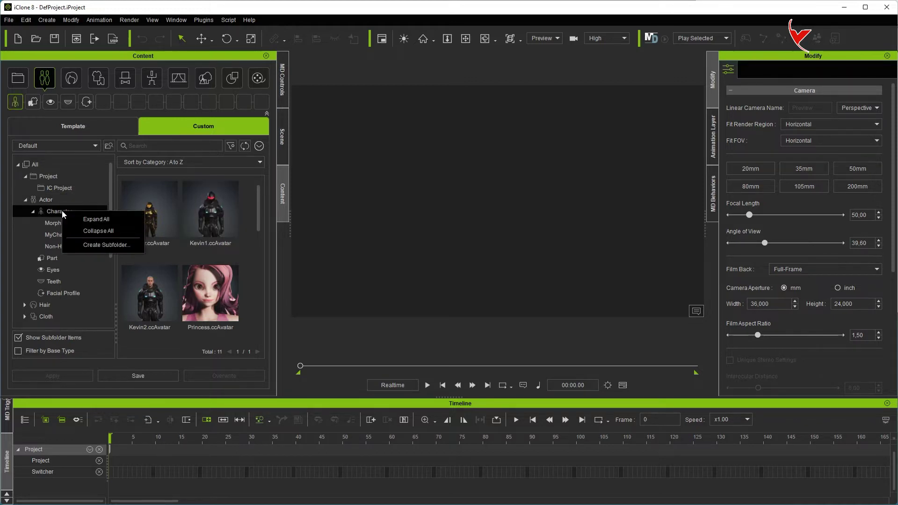
pyautogui.click(99, 244)
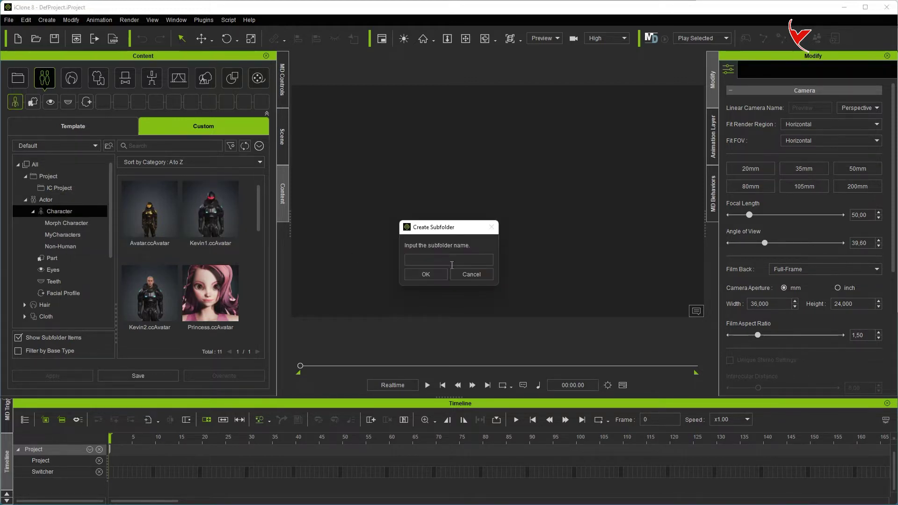
pyautogui.write('MetaHumanDummy')
pyautogui.click(426, 274)
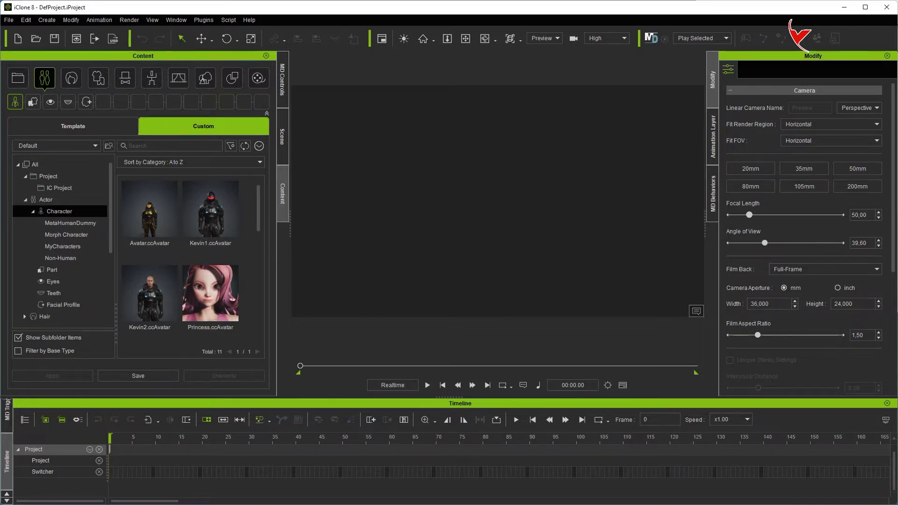
pyautogui.hotkey('alt', 'Tab')
pyautogui.doubleClick(819, 93)
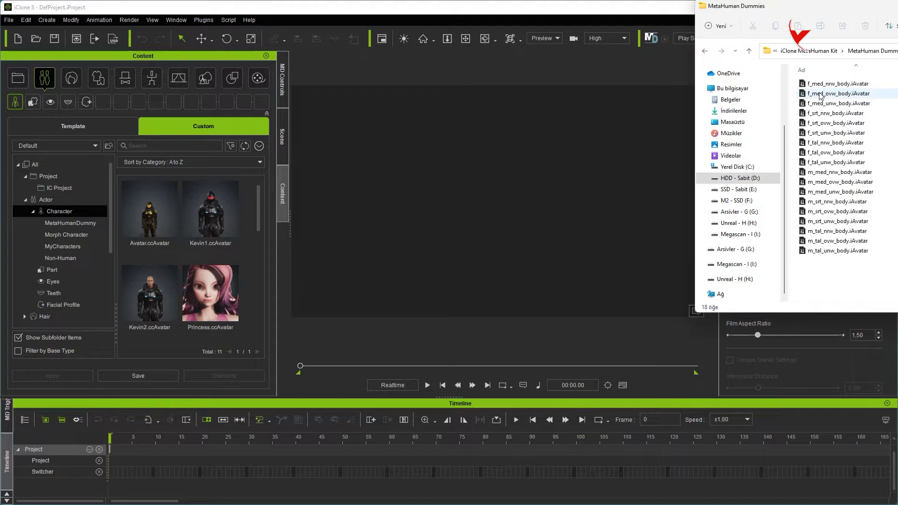
# - Drag all 18 dummy .iAvatar files into iClone's custom Character content
pyautogui.click(819, 93)
pyautogui.hotkey('ctrl', 'a')
pyautogui.moveTo(832, 93)
pyautogui.mouseDown()
pyautogui.moveTo(112, 244)
pyautogui.moveTo(80, 215)
pyautogui.mouseUp()
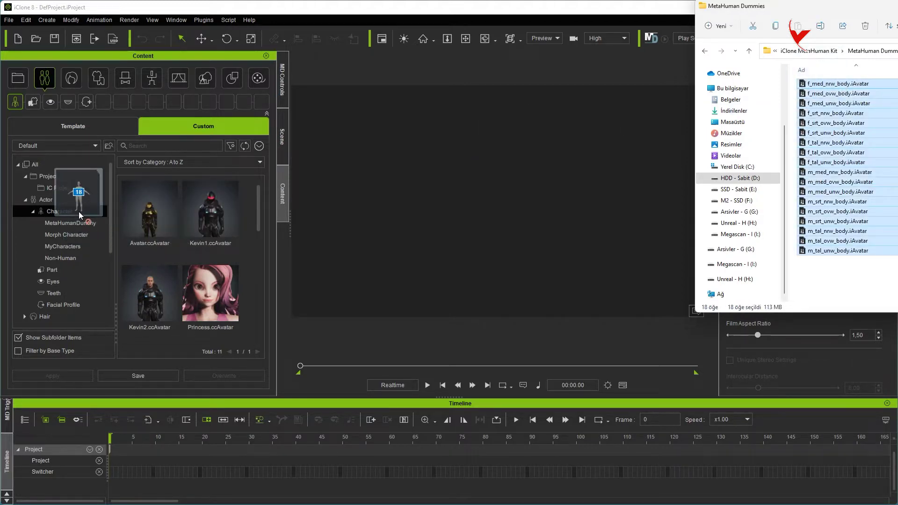
pyautogui.moveTo(78, 212); pyautogui.dragTo(133, 259)
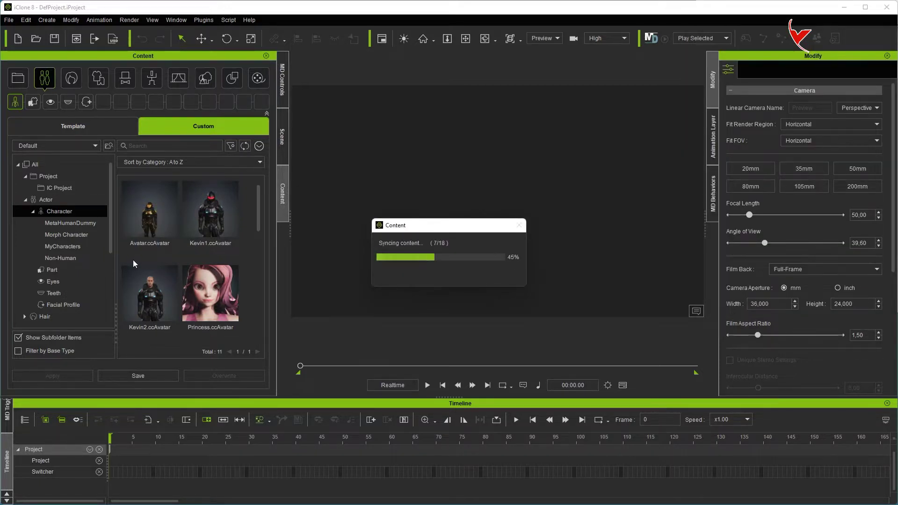
# - Select the imported dummy avatars from f_med_nrw_body onward and move them into MetaHumanDummy
pyautogui.click(212, 218)
pyautogui.scroll(-1, 229, 267)
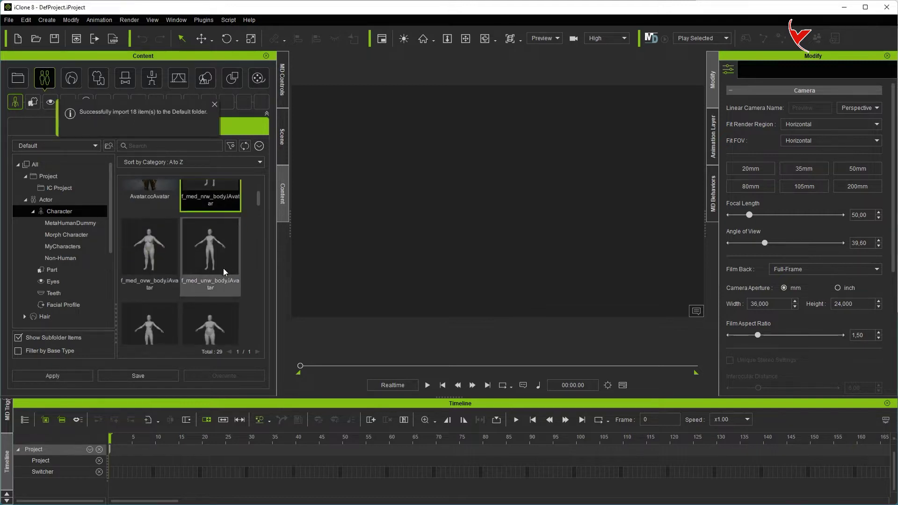
pyautogui.scroll(-1, 229, 270)
pyautogui.scroll(-2, 204, 282)
pyautogui.scroll(-1, 189, 281)
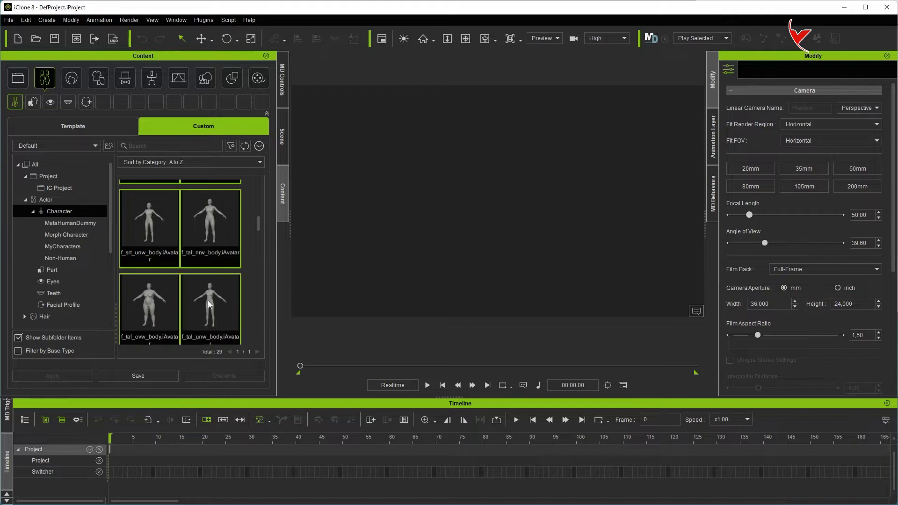
pyautogui.scroll(-2, 205, 301)
pyautogui.scroll(-2, 201, 300)
pyautogui.scroll(-1, 206, 257)
pyautogui.scroll(-1, 172, 287)
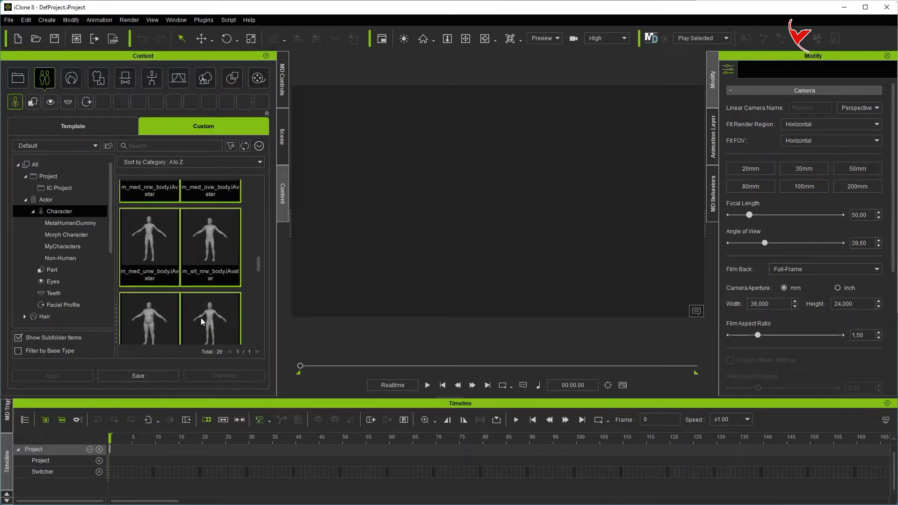
pyautogui.scroll(-1, 201, 309)
pyautogui.scroll(-2, 188, 307)
pyautogui.scroll(-1, 158, 259)
pyautogui.keyDown('shift'); pyautogui.click(158, 280); pyautogui.keyUp('shift')
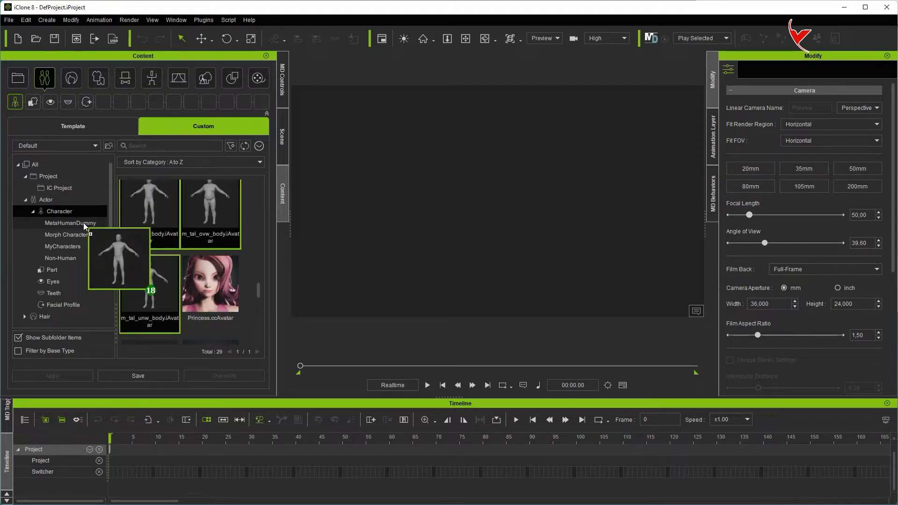
pyautogui.moveTo(129, 223); pyautogui.dragTo(83, 223)
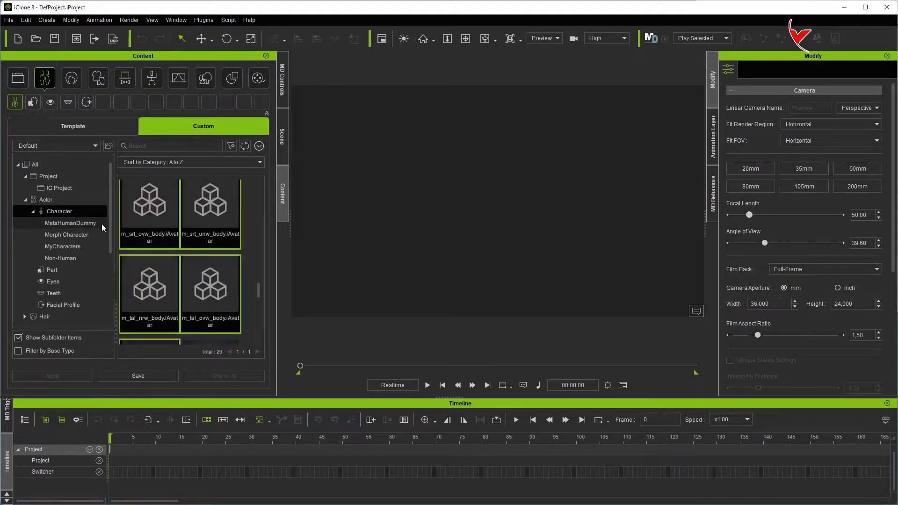
pyautogui.click(91, 224)
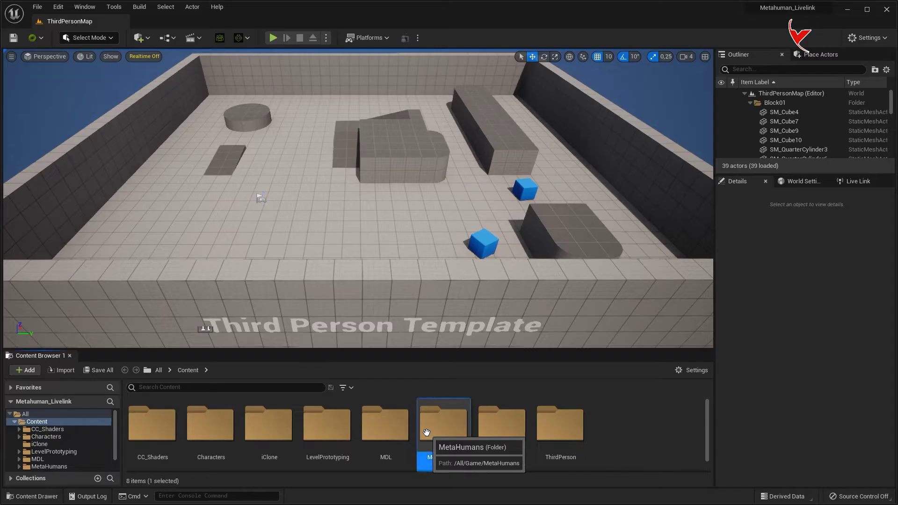
# - Place BP_FusetoMetahuman into ThirdPersonMap at 820, 1200, 0, frame it, then open MetaHumans > Common
pyautogui.doubleClick(437, 423)
pyautogui.doubleClick(223, 423)
pyautogui.click(505, 423)
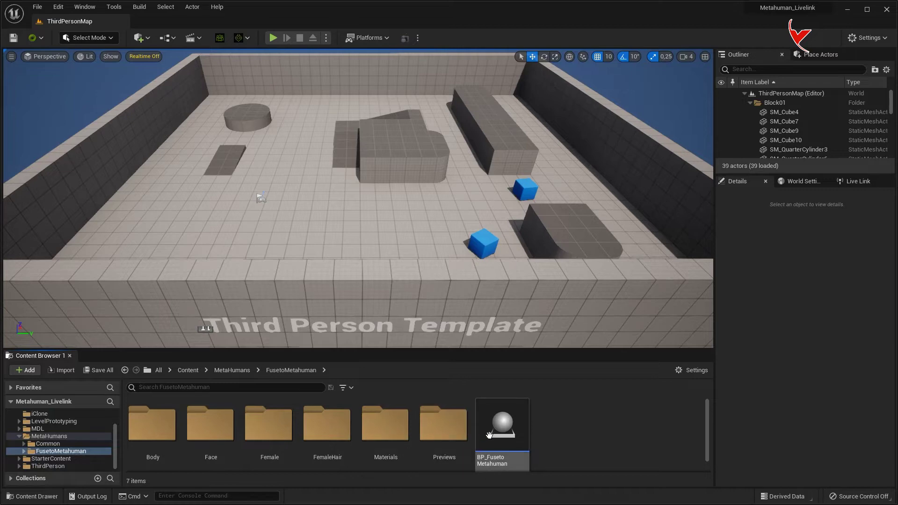
pyautogui.moveTo(507, 423); pyautogui.dragTo(276, 219)
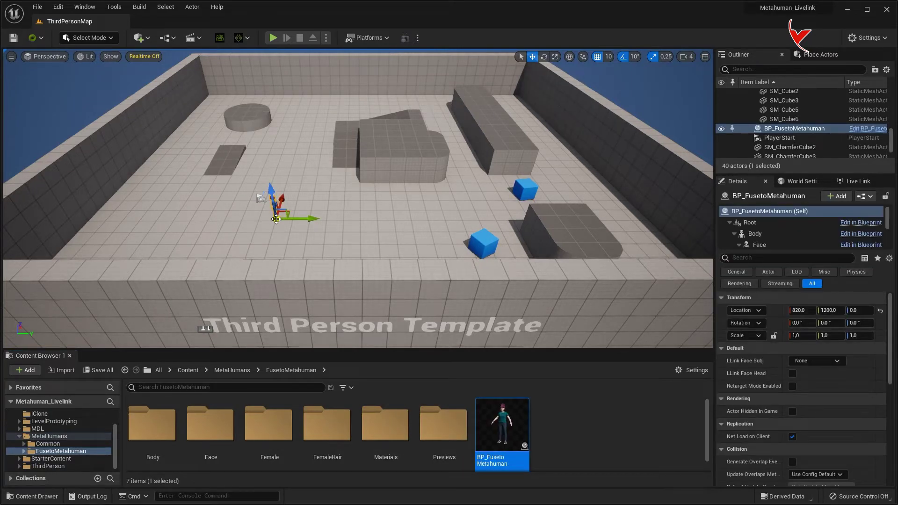
pyautogui.press('f')
pyautogui.keyDown('alt'); pyautogui.moveTo(442, 198); pyautogui.dragTo(348, 206); pyautogui.keyUp('alt')
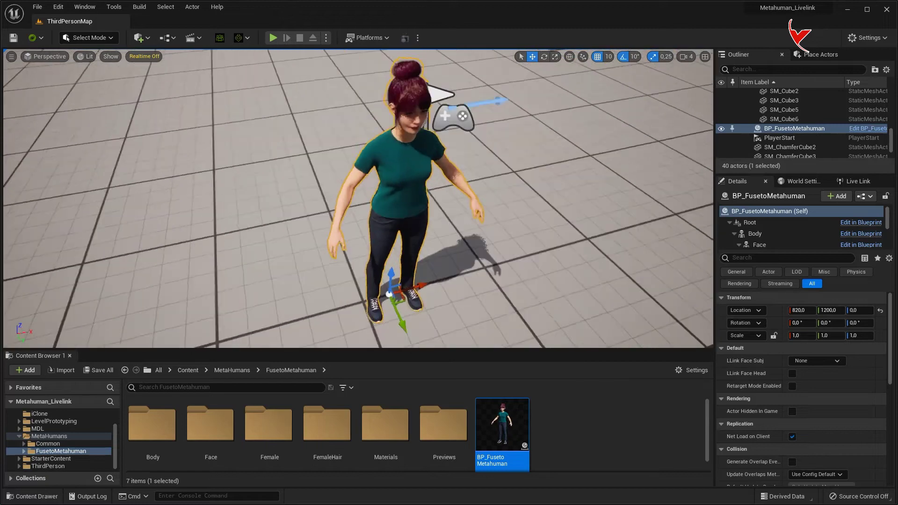
pyautogui.click(683, 58)
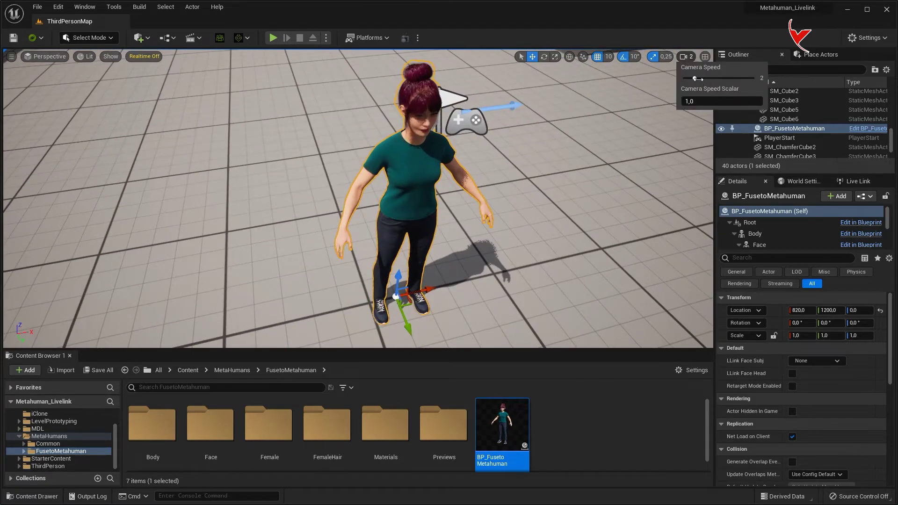
pyautogui.scroll(-6, 359, 199)
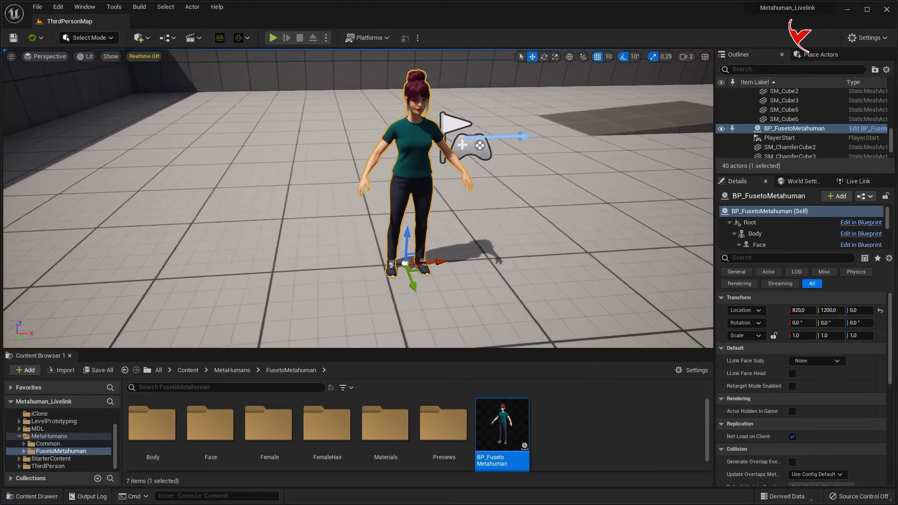
pyautogui.scroll(6, 358, 198)
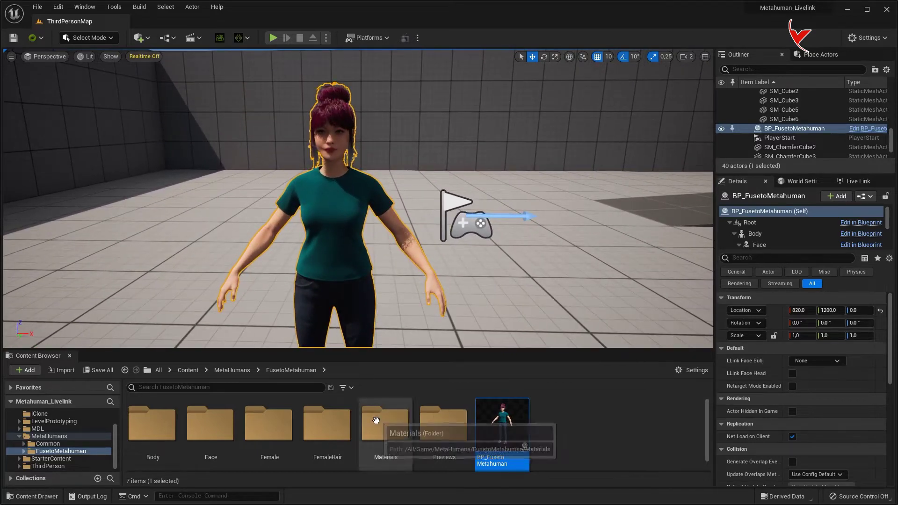
pyautogui.click(231, 370)
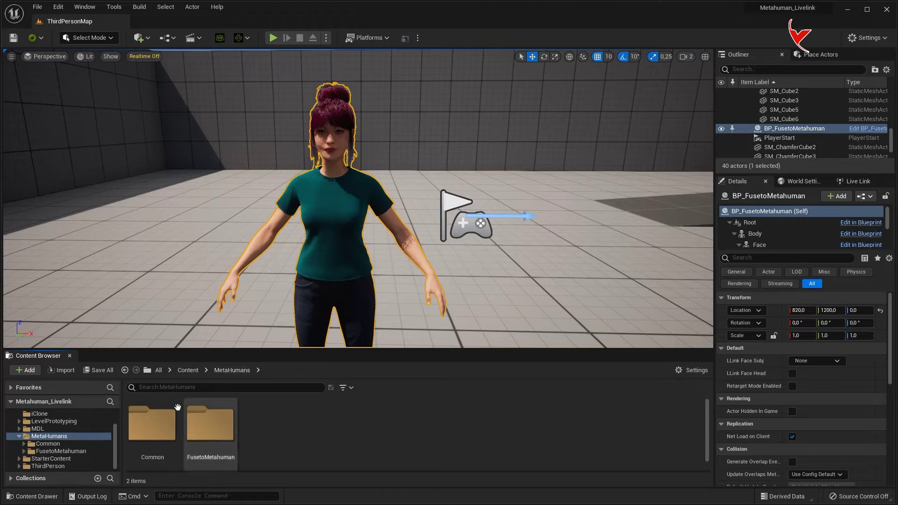
pyautogui.doubleClick(165, 414)
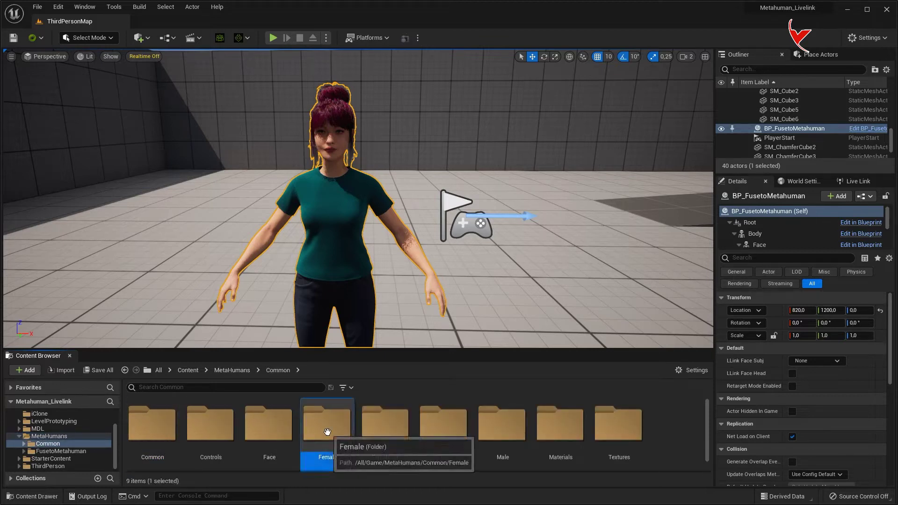
# - Open Female/Medium/NormalWeight/Body, select f_med_nrw_animbp to rename, then pick iClone's f_med_nrw_body avatar
pyautogui.doubleClick(328, 433)
pyautogui.doubleClick(161, 422)
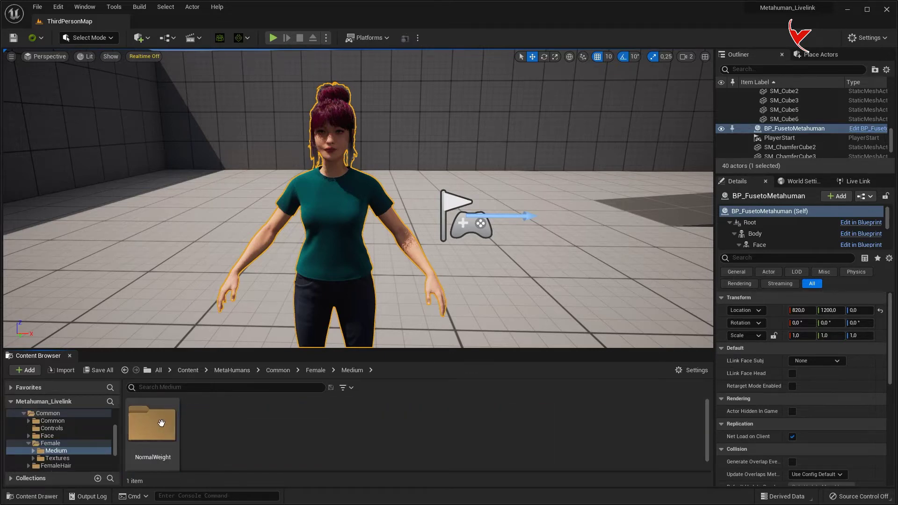
pyautogui.doubleClick(161, 423)
pyautogui.doubleClick(161, 423)
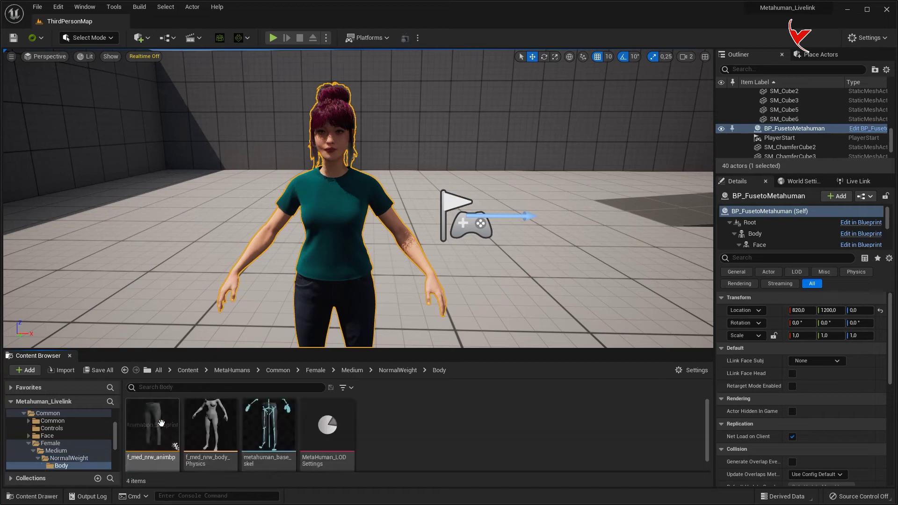
pyautogui.click(151, 467)
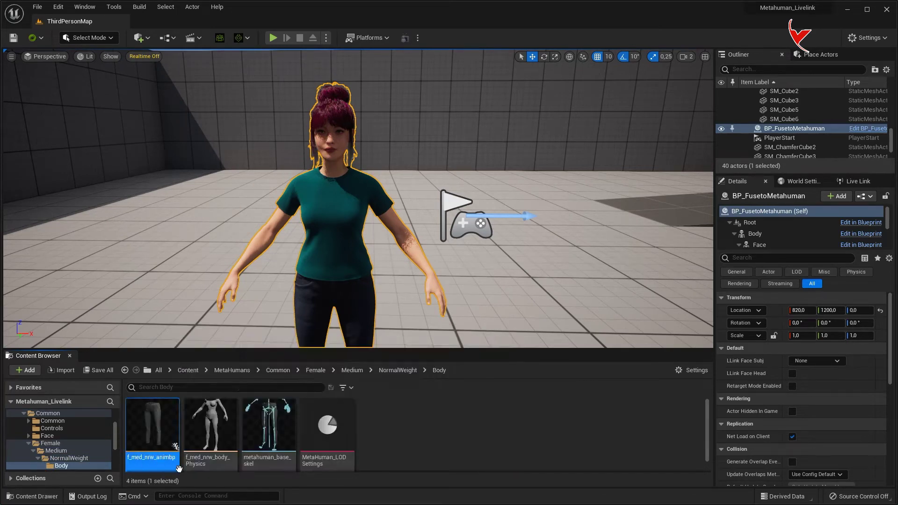
pyautogui.click(154, 466)
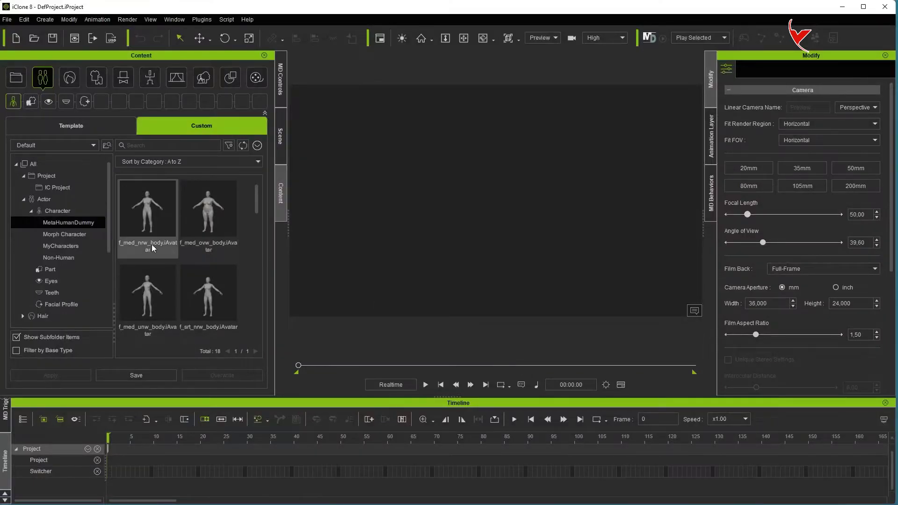
pyautogui.click(133, 246)
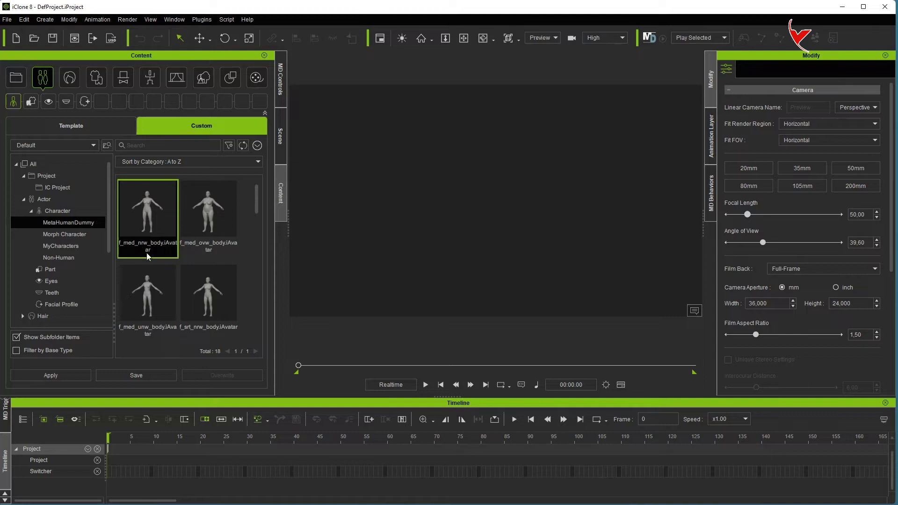
# - Load f_med_nrw_body into the scene, apply the Stand Talk motion, and preview it once
pyautogui.moveTo(394, 228); pyautogui.dragTo(444, 223)
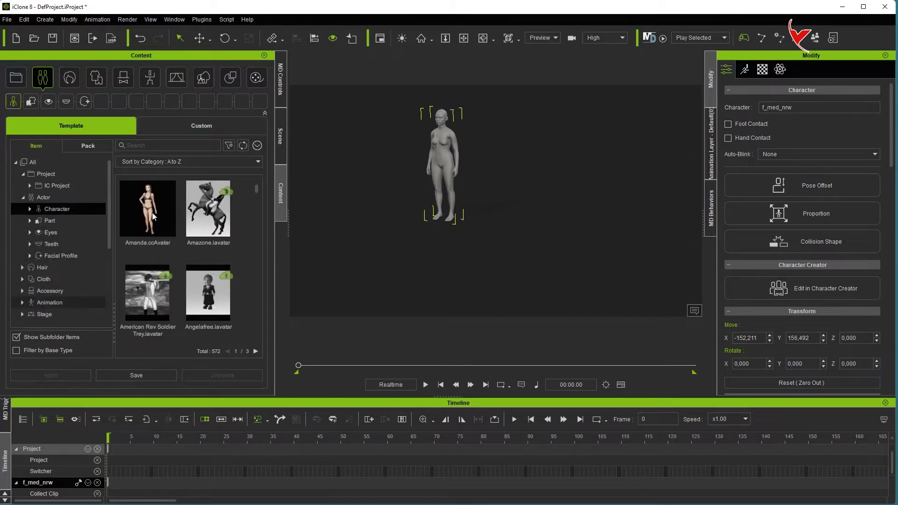
pyautogui.click(50, 302)
pyautogui.write('talk')
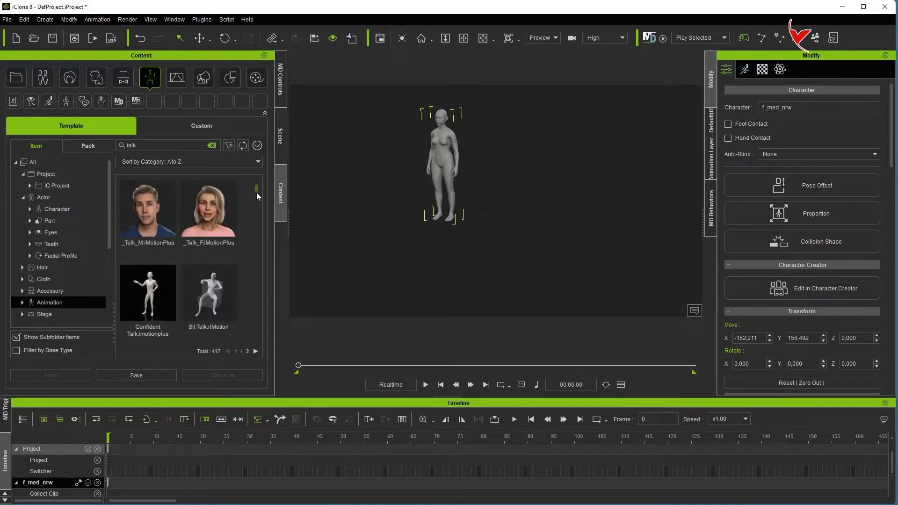
pyautogui.moveTo(257, 189); pyautogui.dragTo(256, 192)
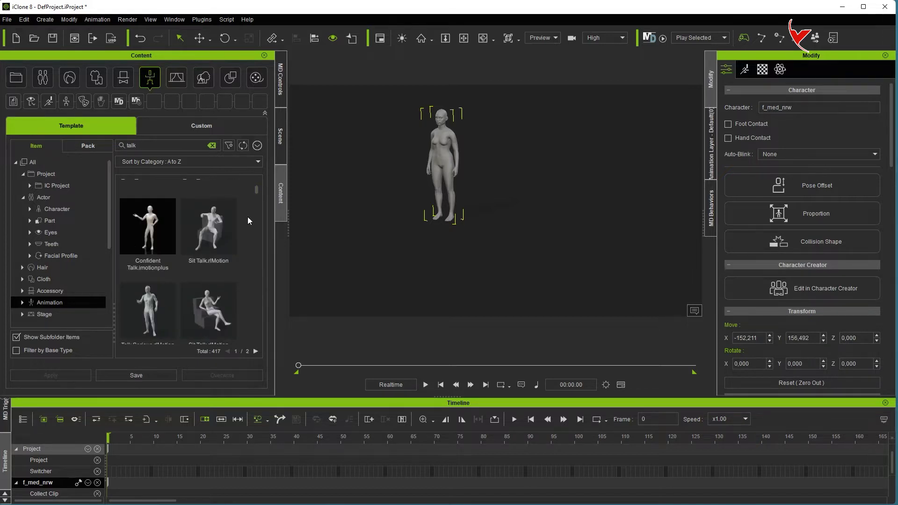
pyautogui.scroll(-2, 248, 220)
pyautogui.click(151, 275)
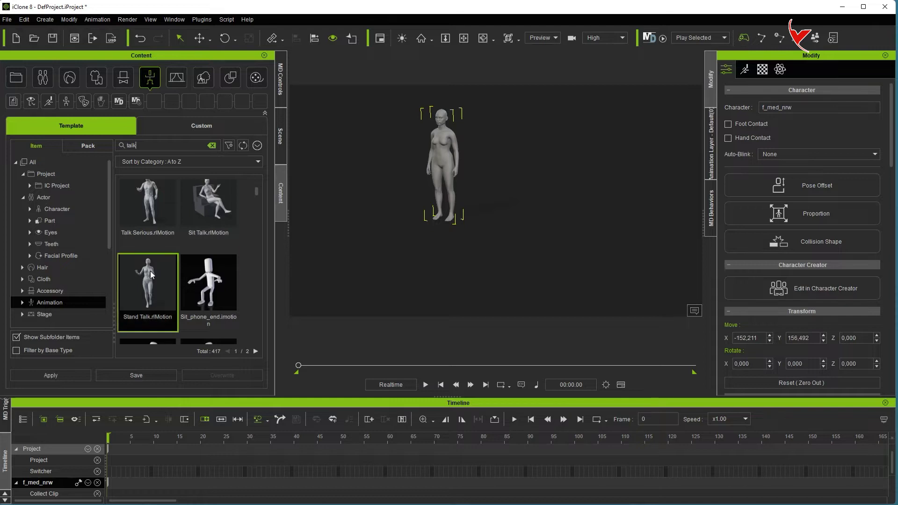
pyautogui.doubleClick(151, 275)
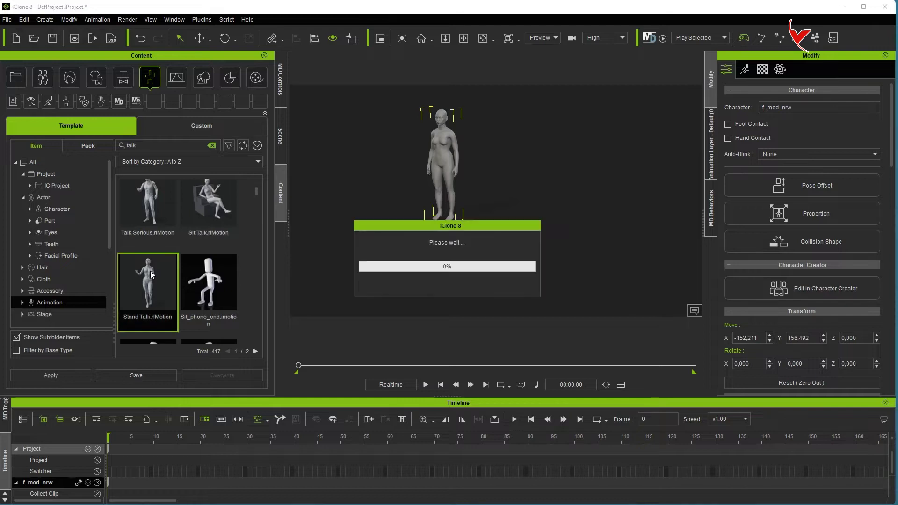
pyautogui.click(426, 385)
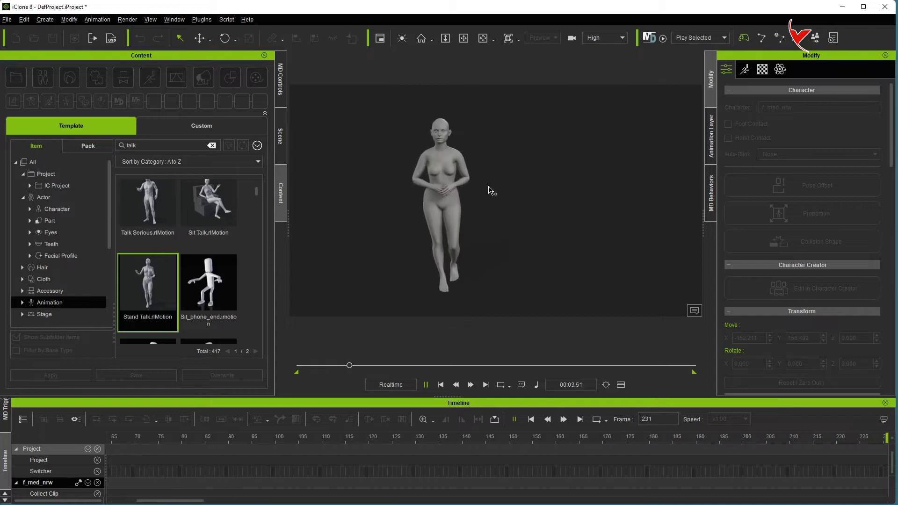
pyautogui.click(430, 245)
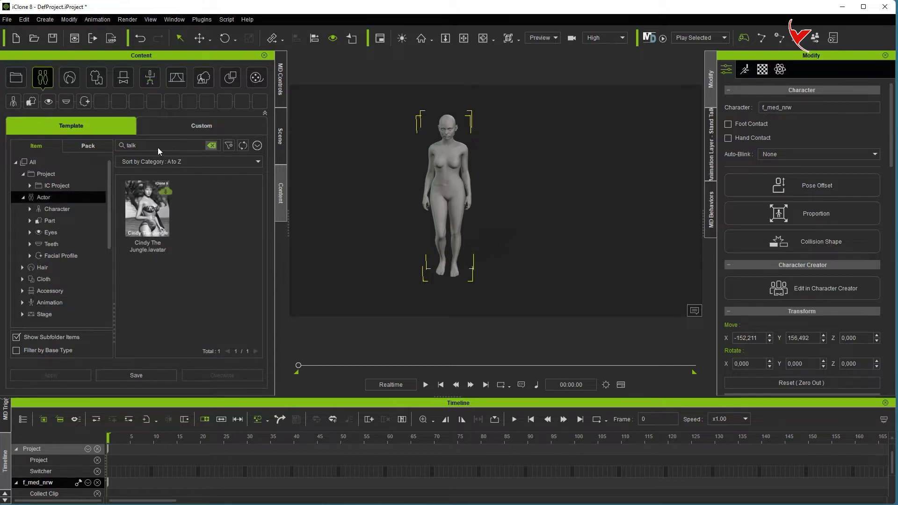
# - Search 'camila' and load the CC4 Camila 2 character into the scene
pyautogui.press('BackSpace')
pyautogui.press('BackSpace')
pyautogui.press('BackSpace')
pyautogui.write('camila')
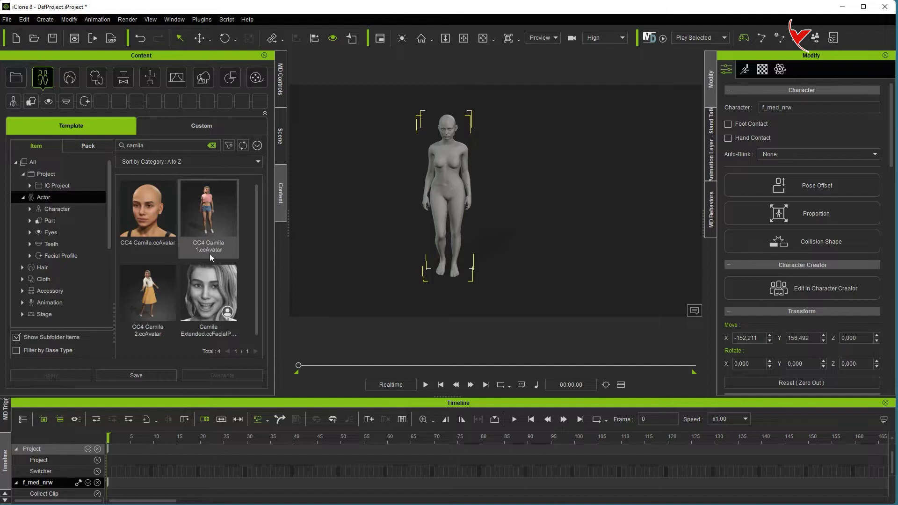
pyautogui.moveTo(163, 283); pyautogui.dragTo(410, 225)
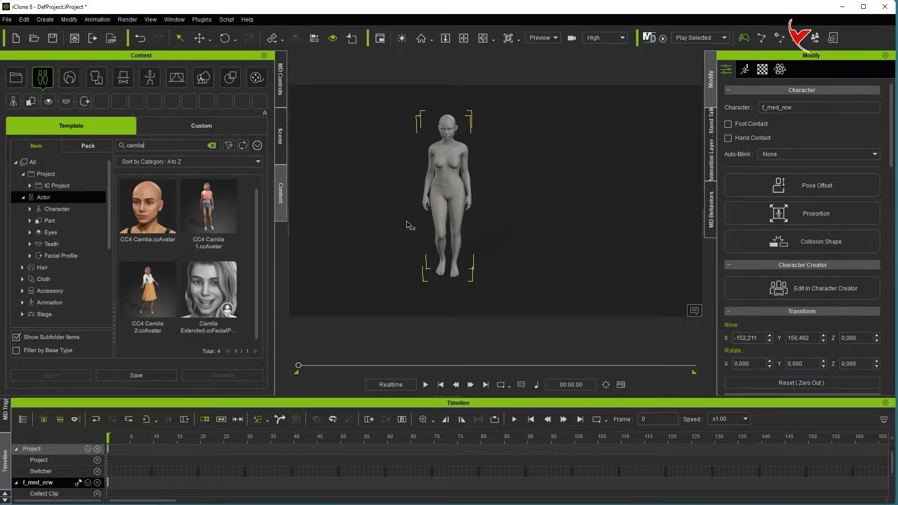
pyautogui.doubleClick(141, 297)
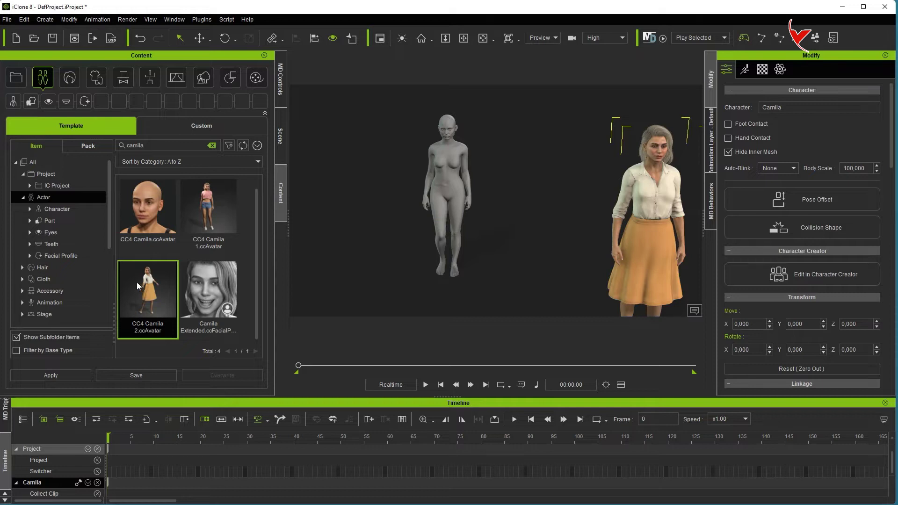
# - Apply the _Talk_F.iMotionPlus motion found via 'talk' and preview its playback
pyautogui.click(50, 302)
pyautogui.click(208, 147)
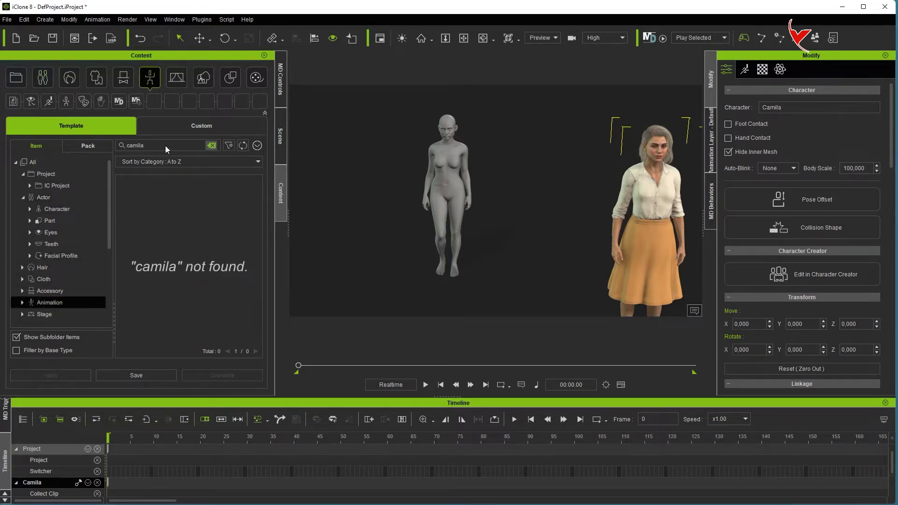
pyautogui.write('talk')
pyautogui.doubleClick(214, 217)
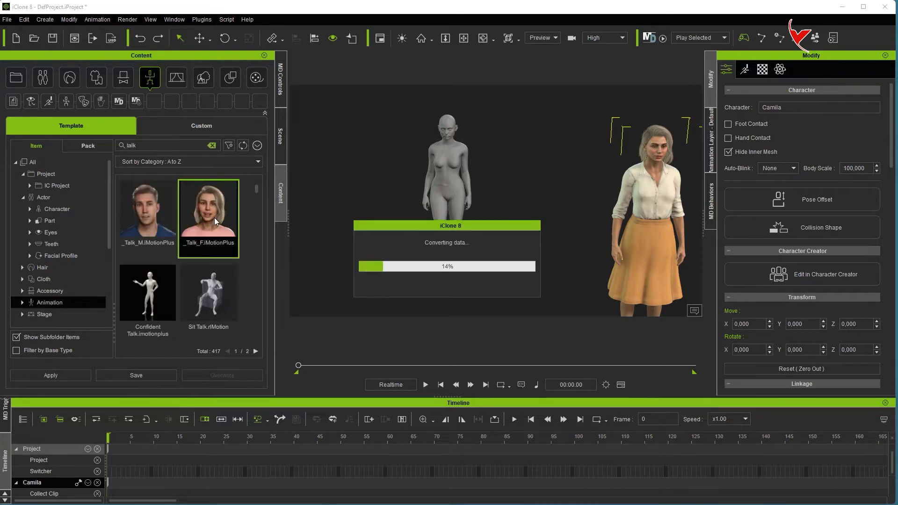
pyautogui.click(426, 385)
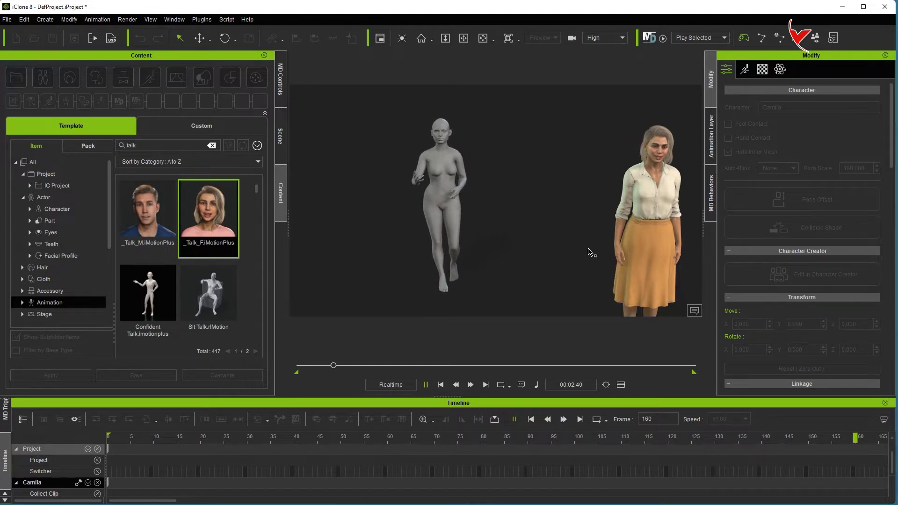
pyautogui.click(441, 385)
pyautogui.scroll(-2, 500, 258)
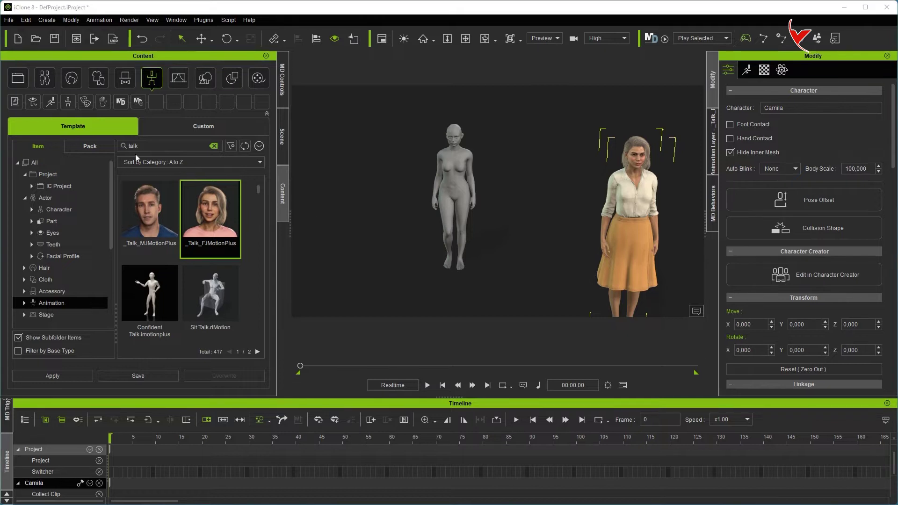
# - From the Digital Soul pack, drop the Dismissive.iTalk face animation onto the character
pyautogui.click(90, 146)
pyautogui.click(46, 232)
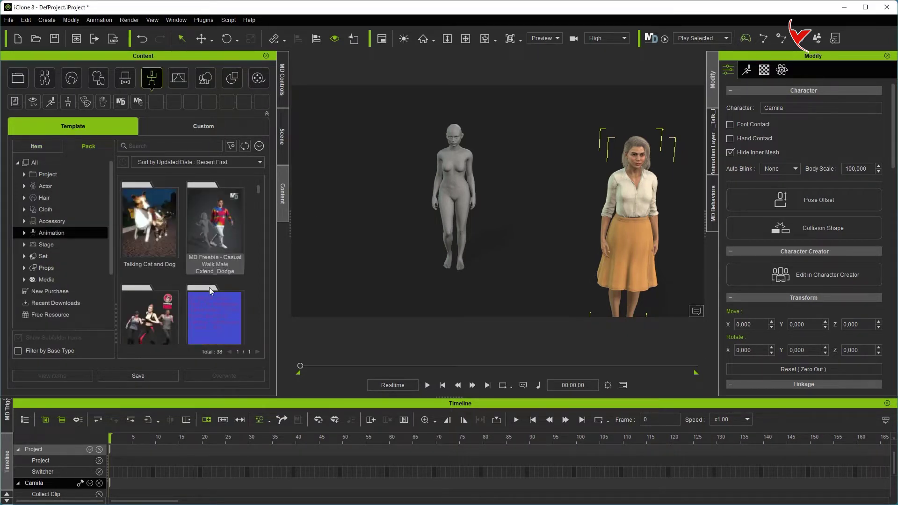
pyautogui.scroll(-3, 209, 287)
pyautogui.doubleClick(155, 276)
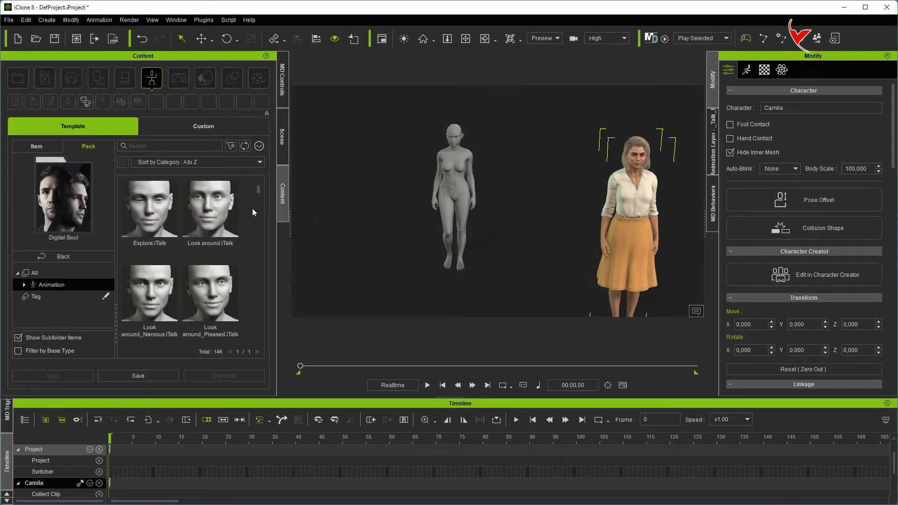
pyautogui.moveTo(258, 189); pyautogui.dragTo(258, 232)
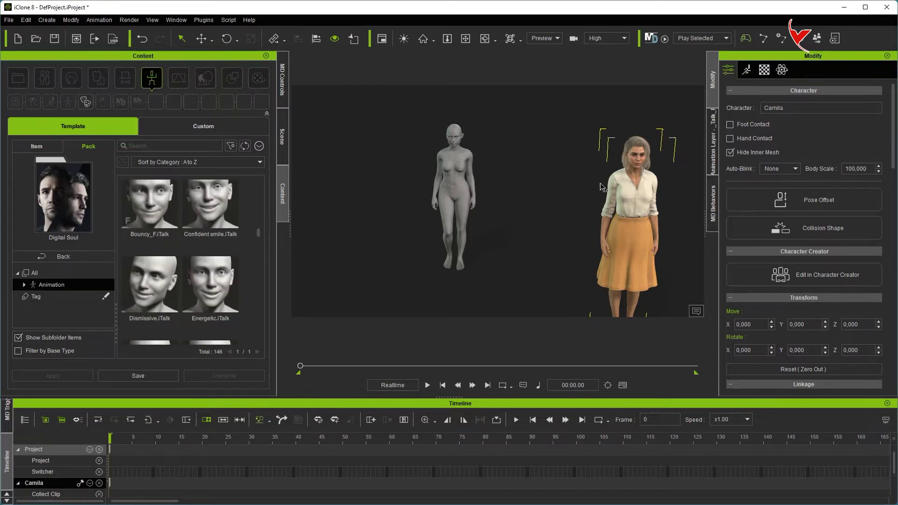
pyautogui.click(161, 284)
pyautogui.moveTo(161, 284); pyautogui.dragTo(473, 276)
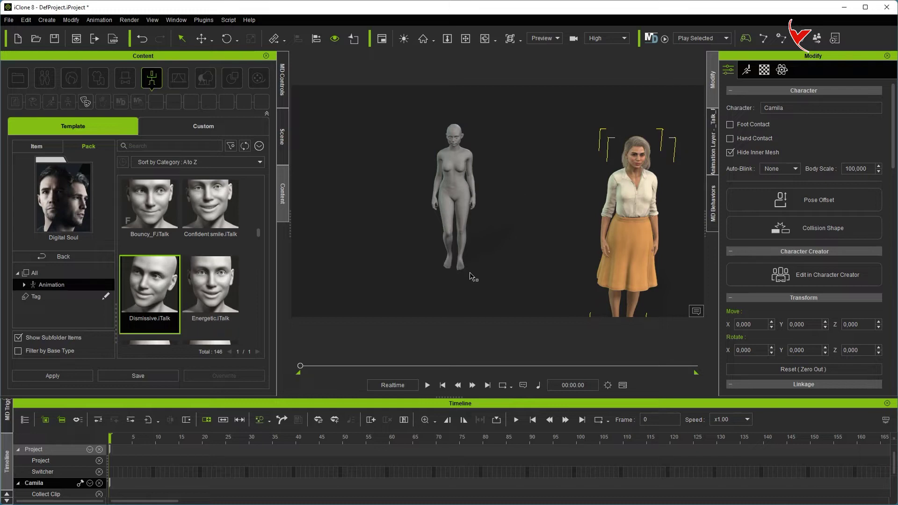
# - Scrub and play the timeline to preview the Dismissive talking animation, then stop it
pyautogui.moveTo(305, 365)
pyautogui.mouseDown()
pyautogui.moveTo(369, 366)
pyautogui.moveTo(311, 365)
pyautogui.mouseUp()
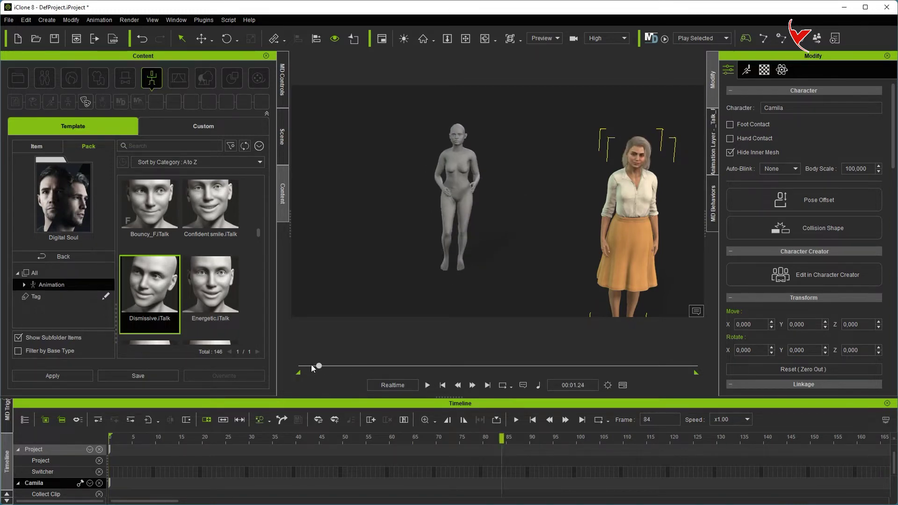
pyautogui.click(426, 385)
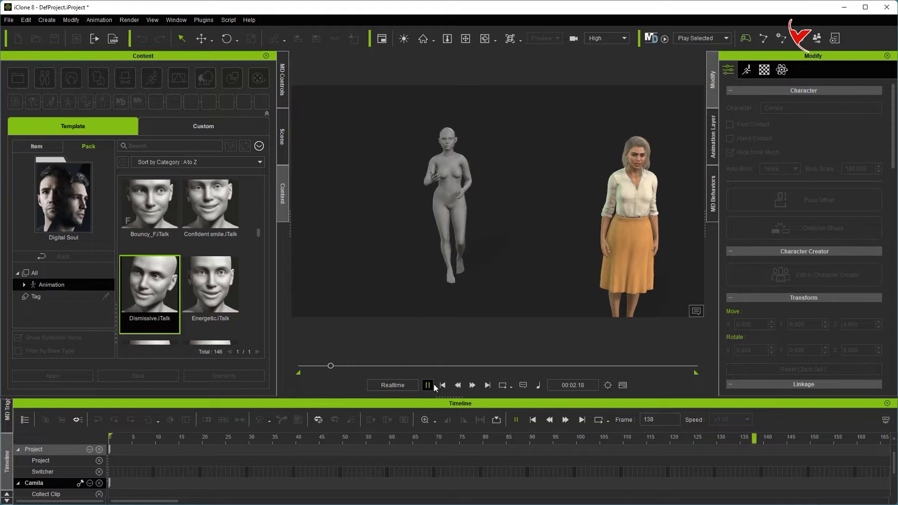
pyautogui.click(442, 385)
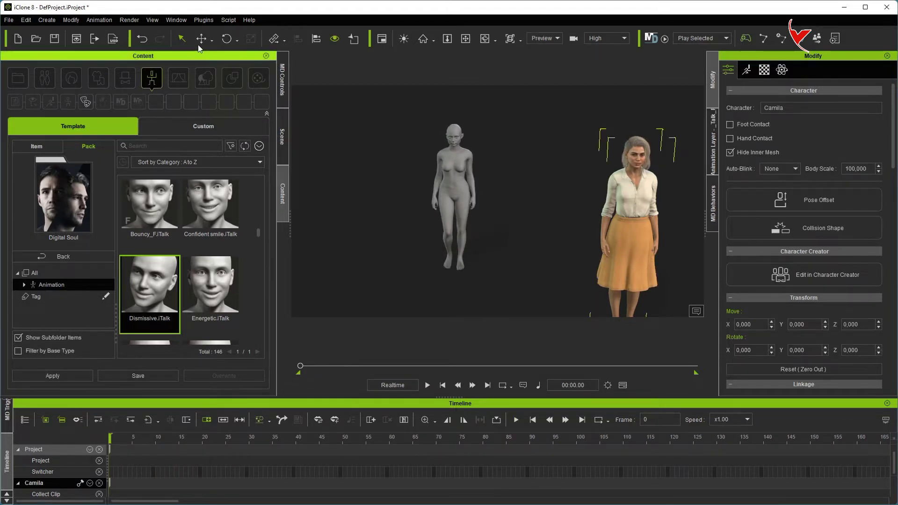
pyautogui.click(196, 22)
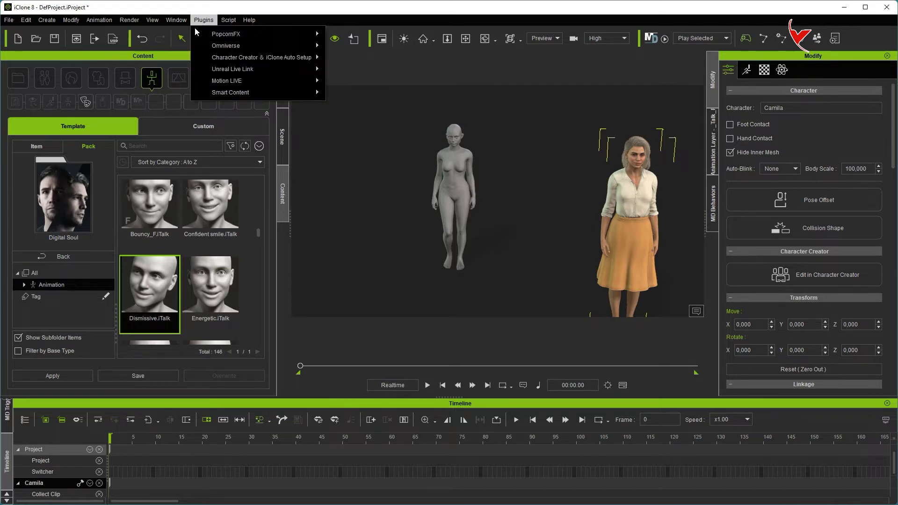
# - Widen the Unreal Live Link panel and activate the link for Camila and f_med_nrw
pyautogui.moveTo(226, 68)
pyautogui.click(367, 69)
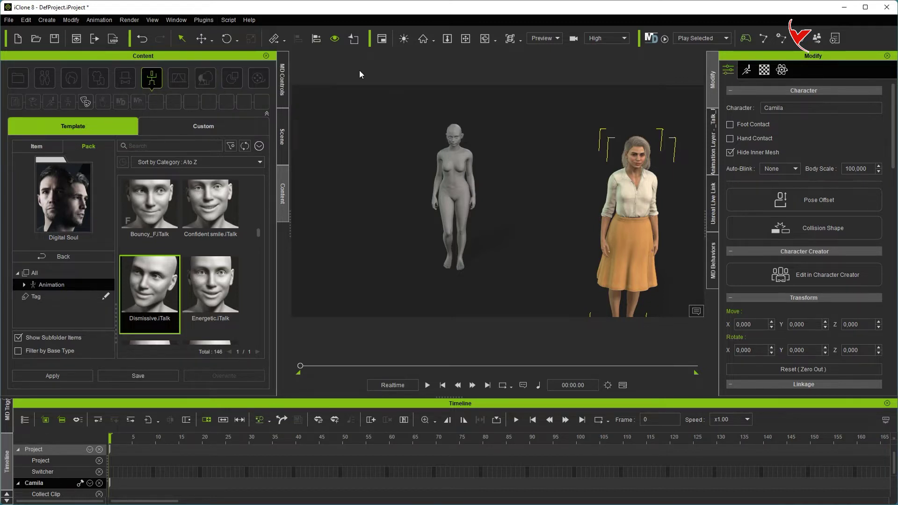
pyautogui.click(709, 202)
pyautogui.moveTo(705, 198); pyautogui.dragTo(630, 197)
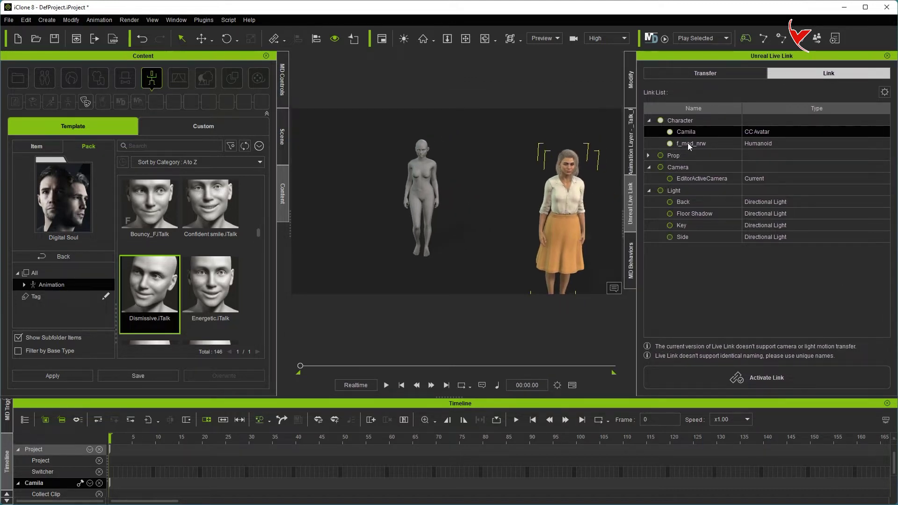
pyautogui.click(762, 374)
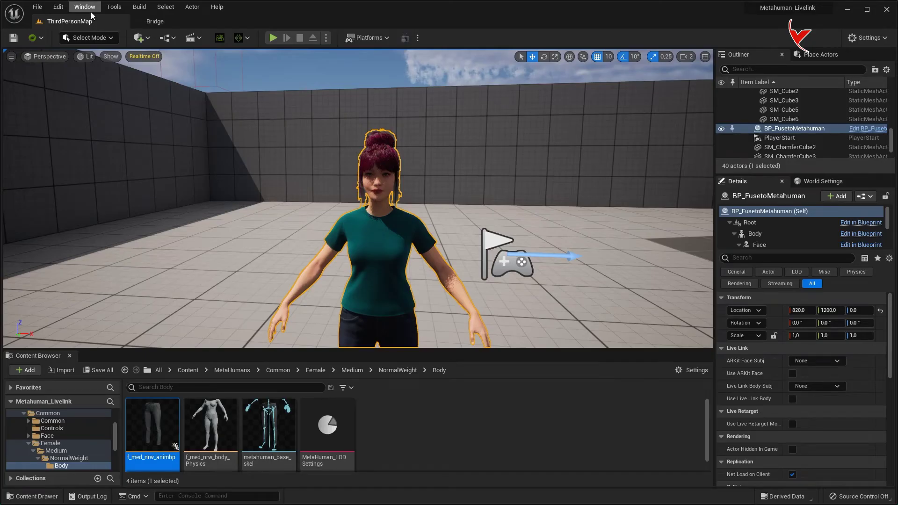
# - Add an iClone LiveLink source in Unreal's Live Link panel under Virtual Production
pyautogui.click(90, 9)
pyautogui.moveTo(124, 73)
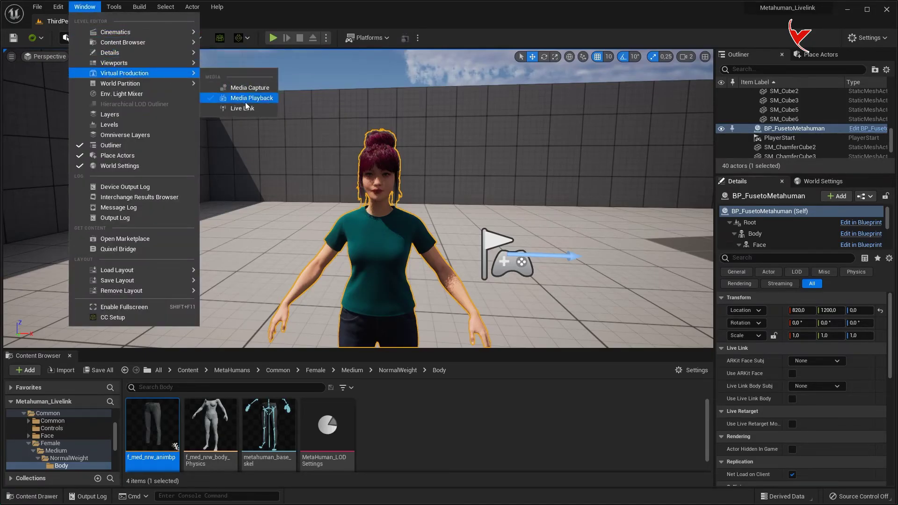
pyautogui.click(243, 108)
pyautogui.click(733, 200)
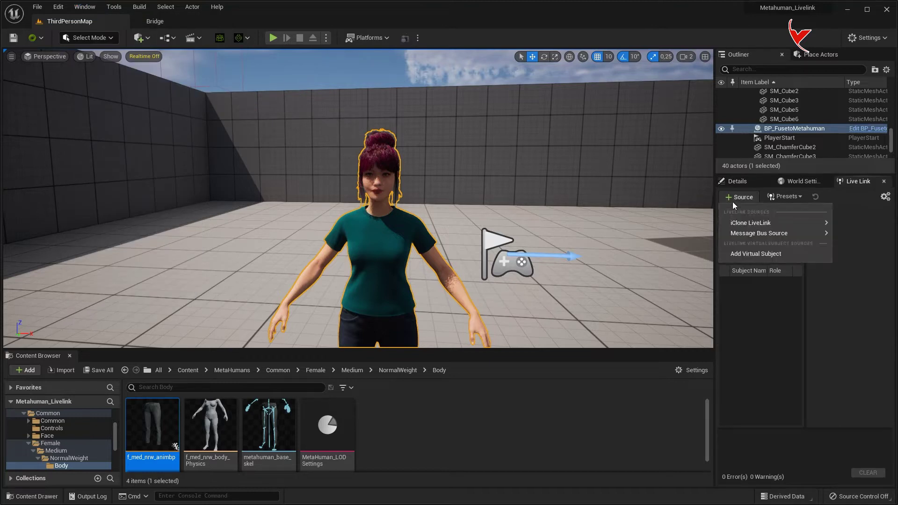
pyautogui.moveTo(747, 219)
pyautogui.click(872, 235)
# - Check the iClone source's Camila and f_med_nrw subjects, then return to the blueprint's Details
pyautogui.click(762, 225)
pyautogui.click(763, 290)
pyautogui.click(763, 299)
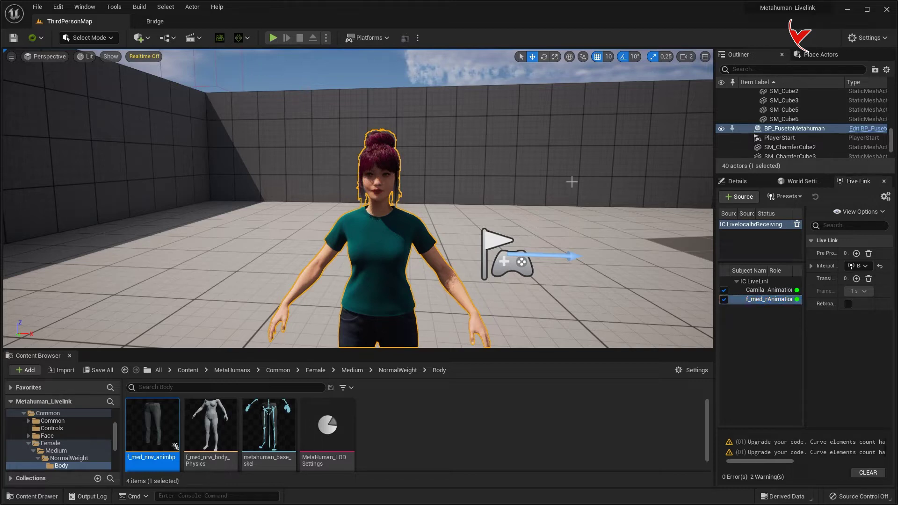
pyautogui.click(753, 184)
pyautogui.scroll(-1, 737, 324)
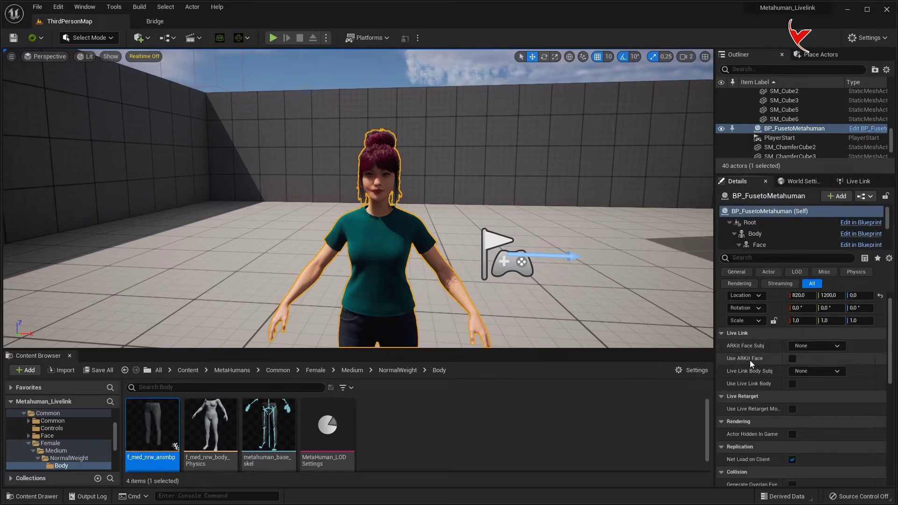
# - Set ARKit Face Subj to Camila and Live Link Body Subj to f_med_nrw
pyautogui.click(839, 347)
pyautogui.click(812, 380)
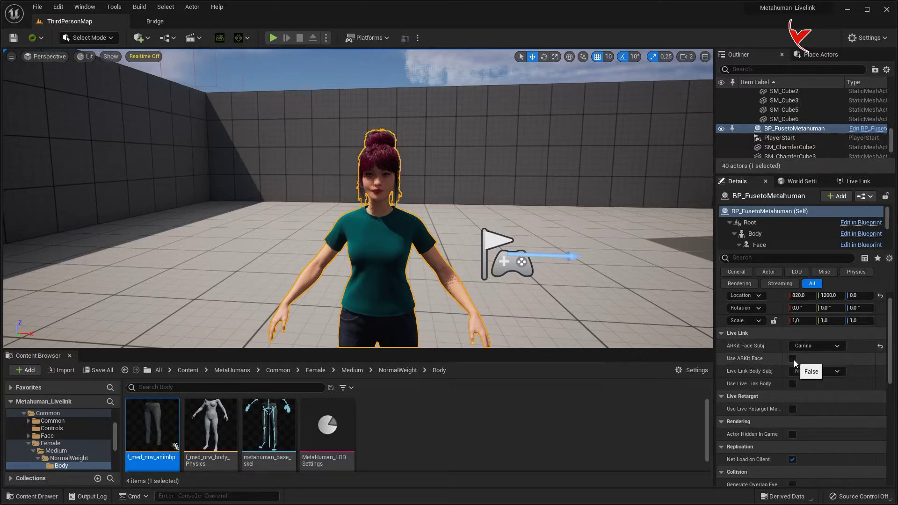
pyautogui.click(839, 372)
pyautogui.click(814, 415)
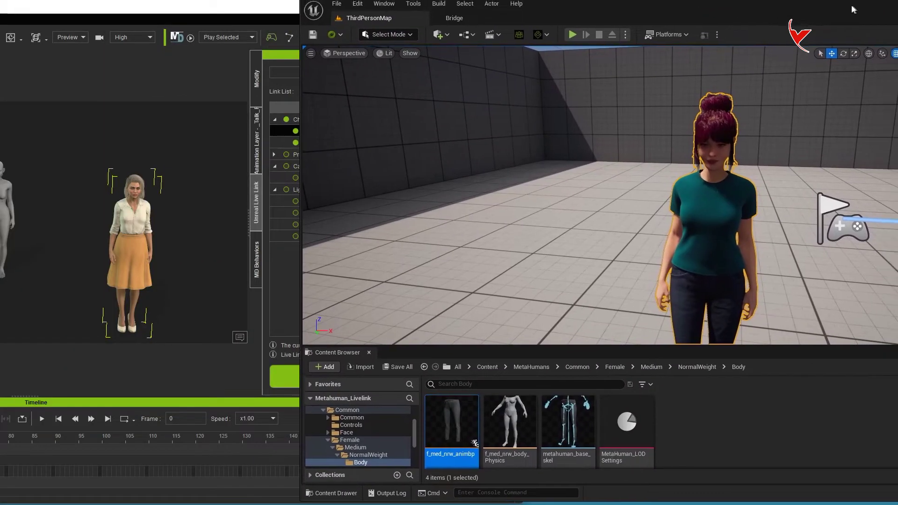
# - Play iClone's talking animation to drive the MetaHuman live, then stop it and return to Unreal
pyautogui.click(99, 406)
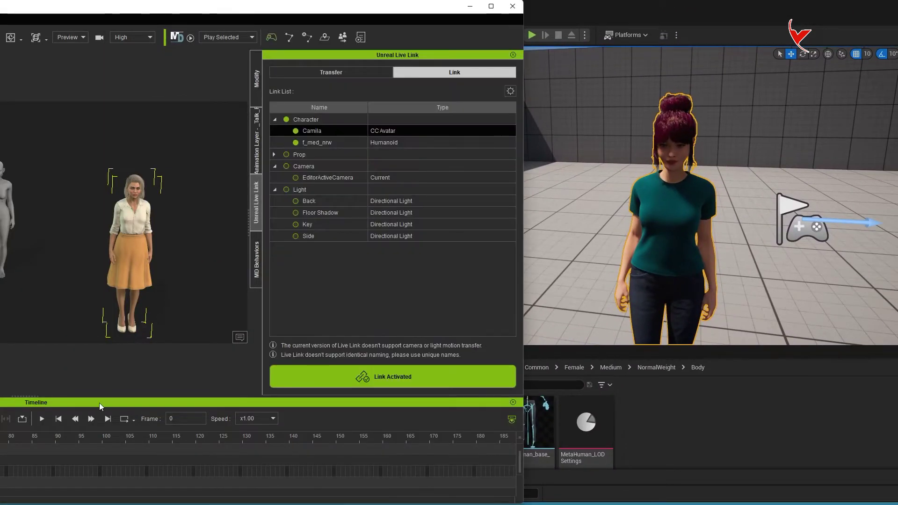
pyautogui.click(42, 419)
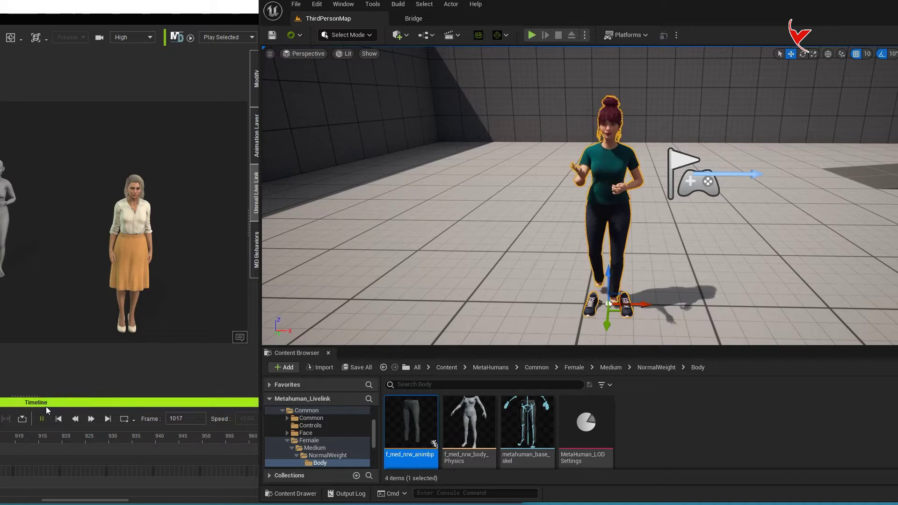
pyautogui.click(59, 420)
pyautogui.click(621, 13)
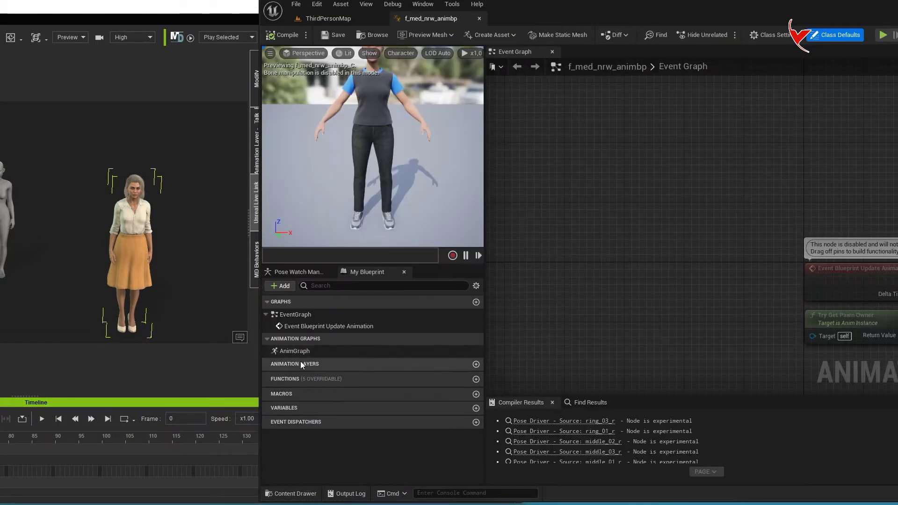
# - In f_med_nrw_animbp, insert a Live Link Pose node between Input Pose and Control Rig
pyautogui.doubleClick(294, 351)
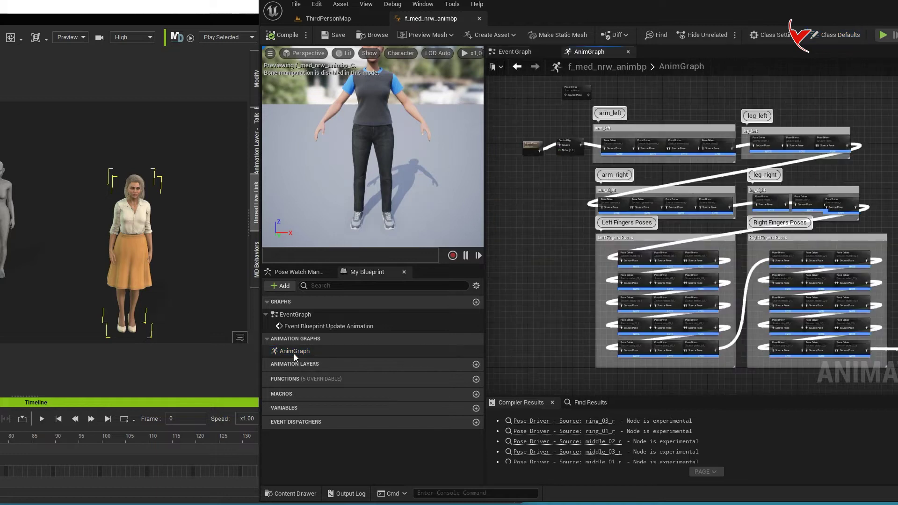
pyautogui.scroll(5, 561, 234)
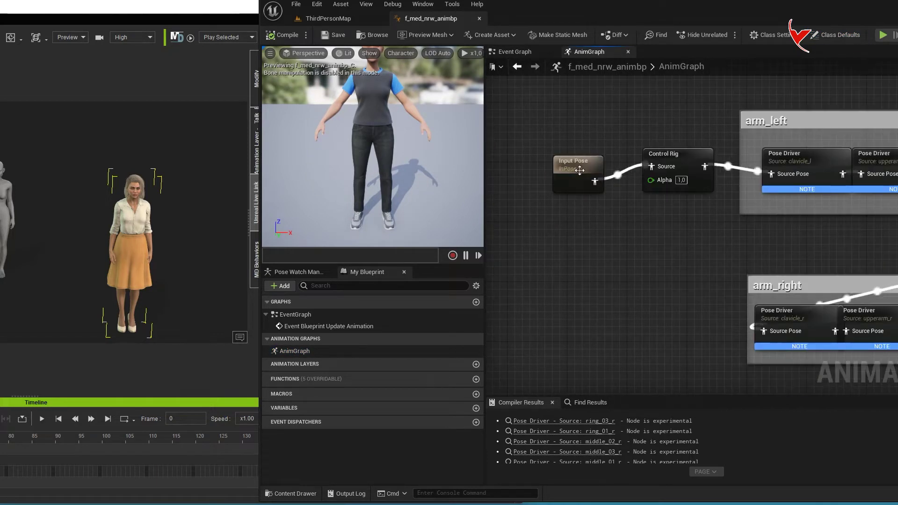
pyautogui.moveTo(581, 170); pyautogui.dragTo(514, 162)
pyautogui.moveTo(612, 215); pyautogui.dragTo(745, 238, button='right')
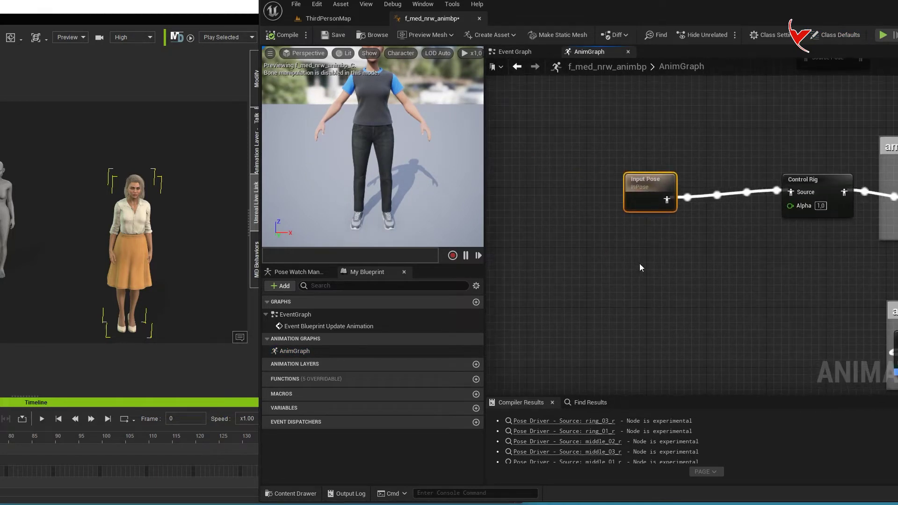
pyautogui.moveTo(664, 200); pyautogui.dragTo(567, 193)
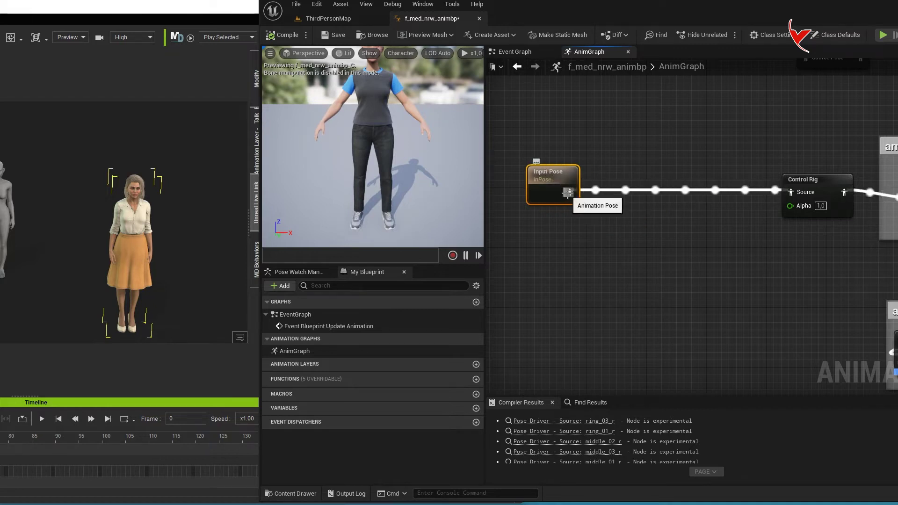
pyautogui.moveTo(567, 192); pyautogui.dragTo(618, 193)
pyautogui.write('li')
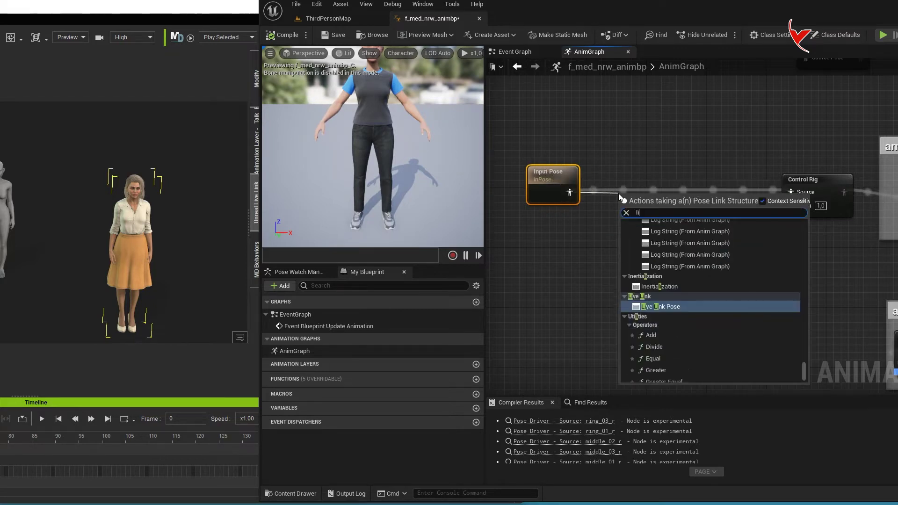
pyautogui.write('ve link')
pyautogui.click(675, 262)
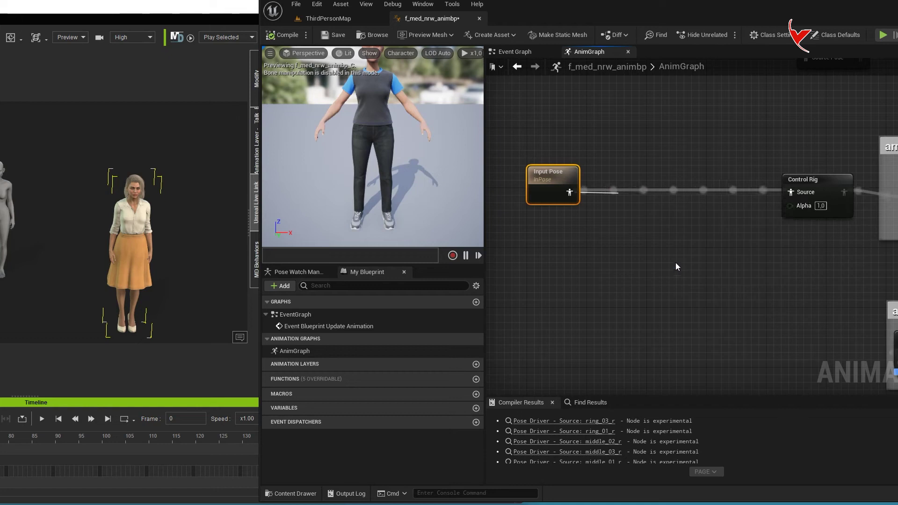
pyautogui.moveTo(660, 197); pyautogui.dragTo(672, 179)
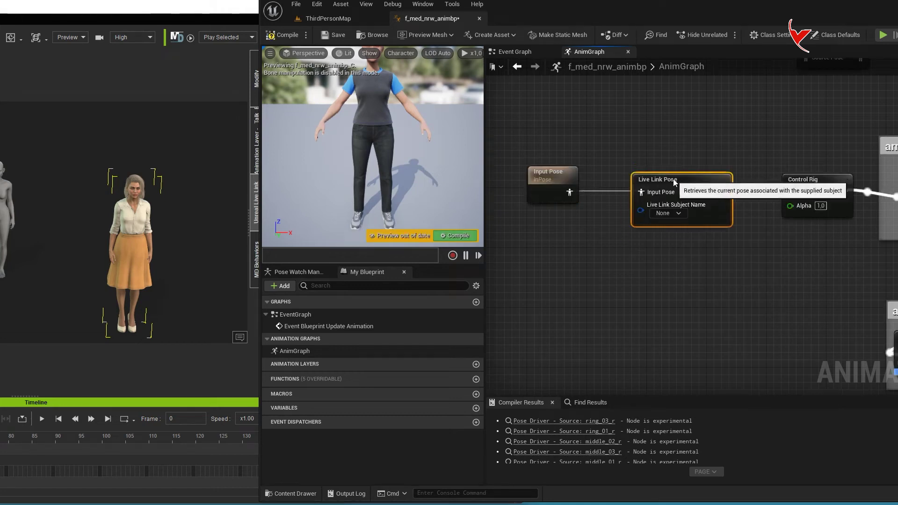
# - Promote Live Link Subject Name to a variable, compile, and close the anim blueprint
pyautogui.click(668, 213)
pyautogui.click(663, 229)
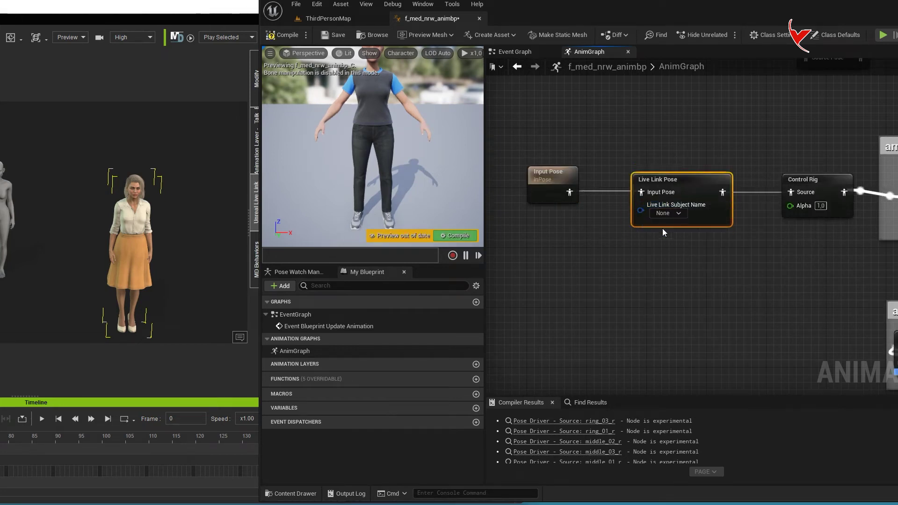
pyautogui.moveTo(574, 183); pyautogui.dragTo(568, 245)
pyautogui.click(282, 35)
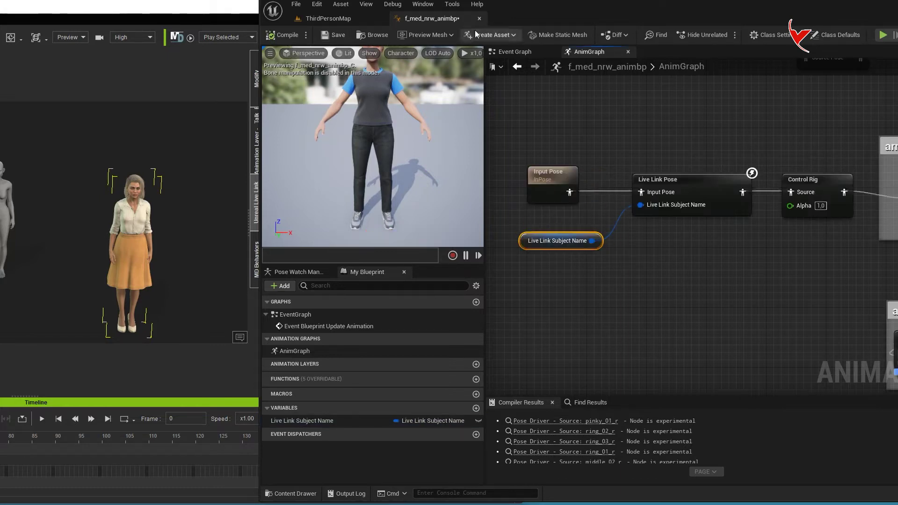
pyautogui.click(480, 19)
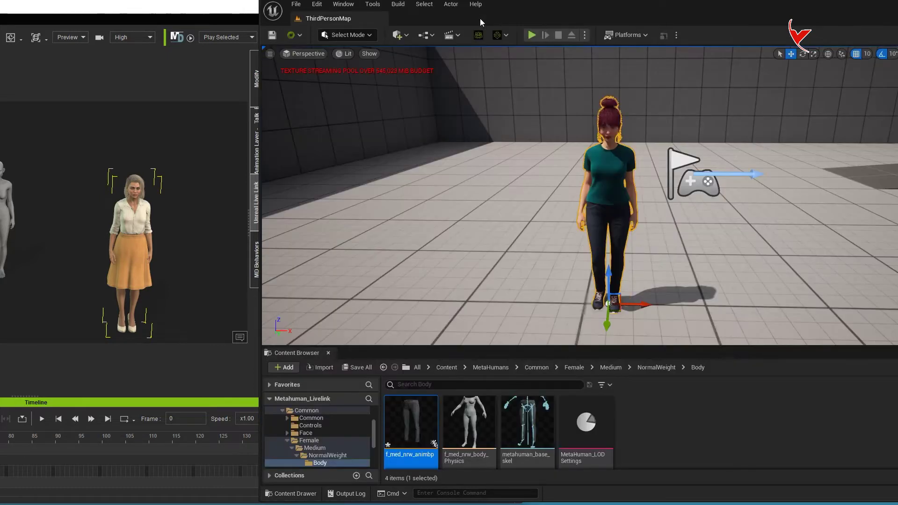
# - Open BP_FusetoMetahuman from the Outliner and bring its AR Kit Face setup into view
pyautogui.moveTo(684, 10); pyautogui.dragTo(449, 14)
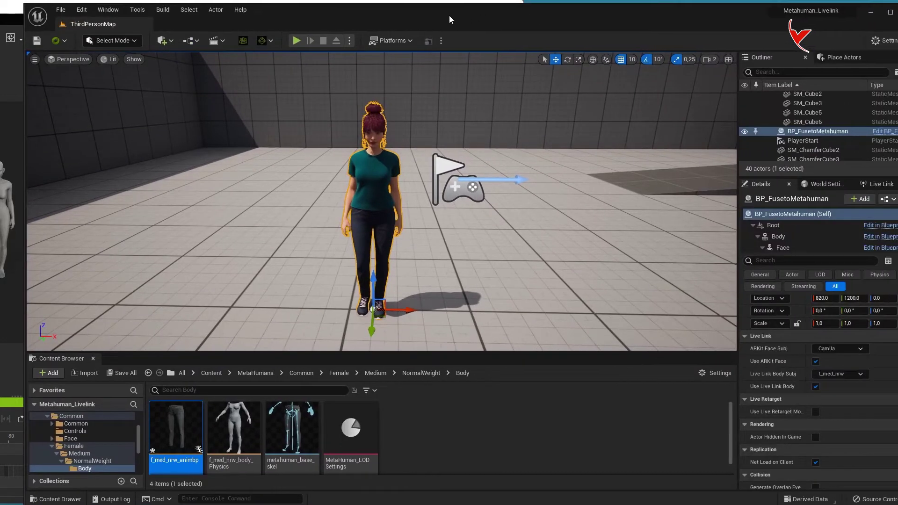
pyautogui.click(881, 131)
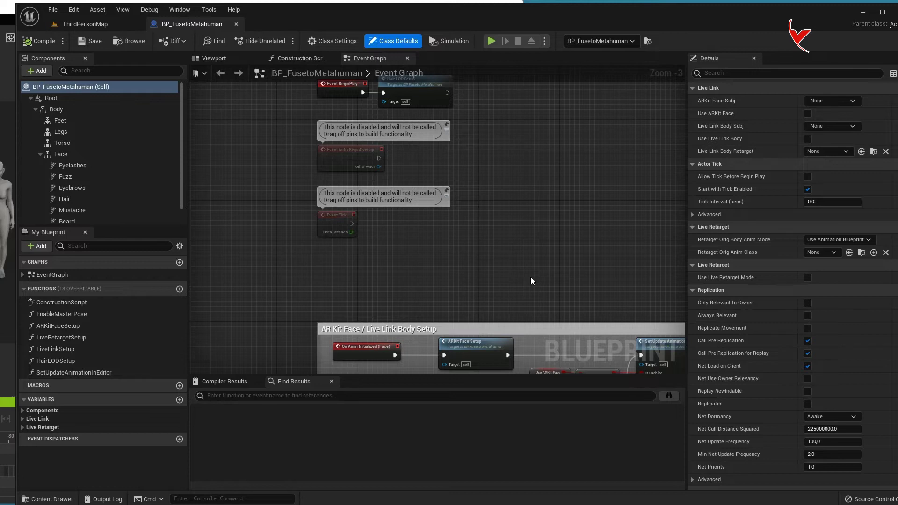
pyautogui.scroll(-4, 533, 276)
pyautogui.scroll(2, 519, 276)
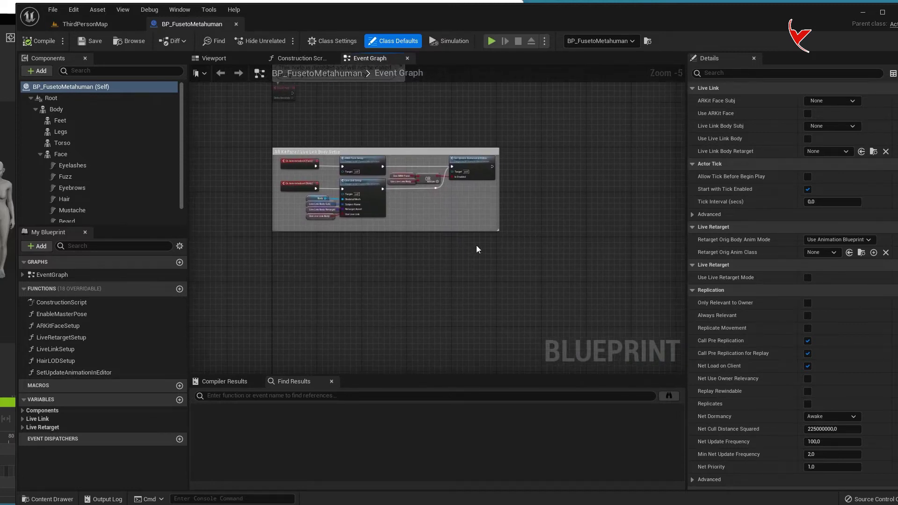
pyautogui.scroll(2, 476, 250)
pyautogui.moveTo(514, 276); pyautogui.dragTo(542, 290, button='right')
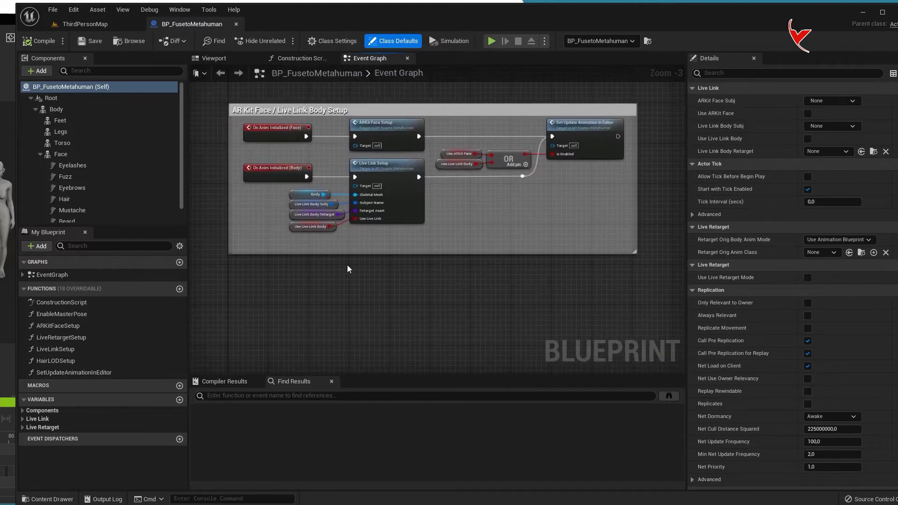
# - Add a Live Link Skeletal Animation component and an On Live Link Updated event
pyautogui.click(47, 74)
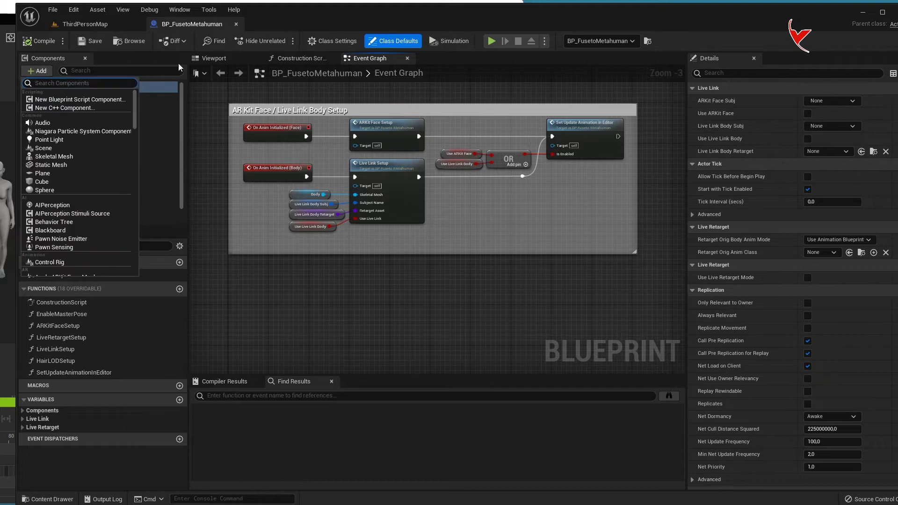
pyautogui.write('live')
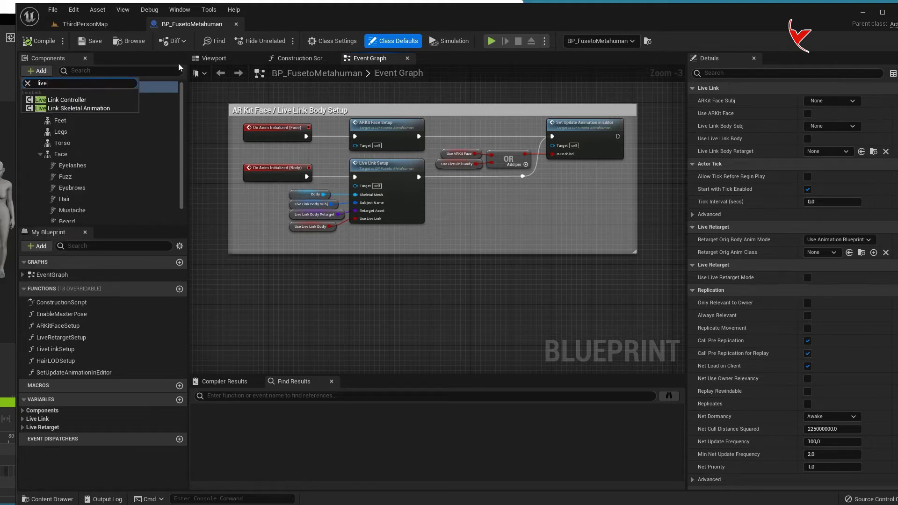
pyautogui.click(83, 109)
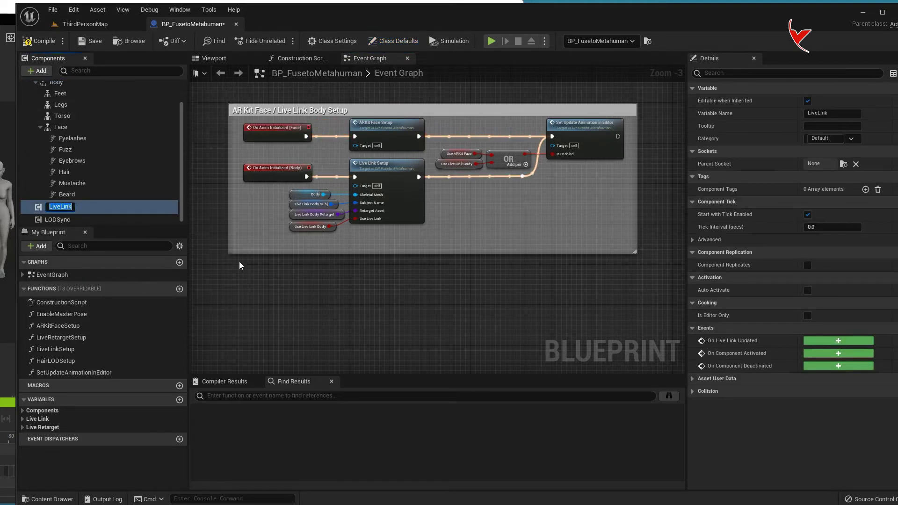
pyautogui.click(837, 341)
pyautogui.moveTo(574, 257); pyautogui.dragTo(462, 263, button='right')
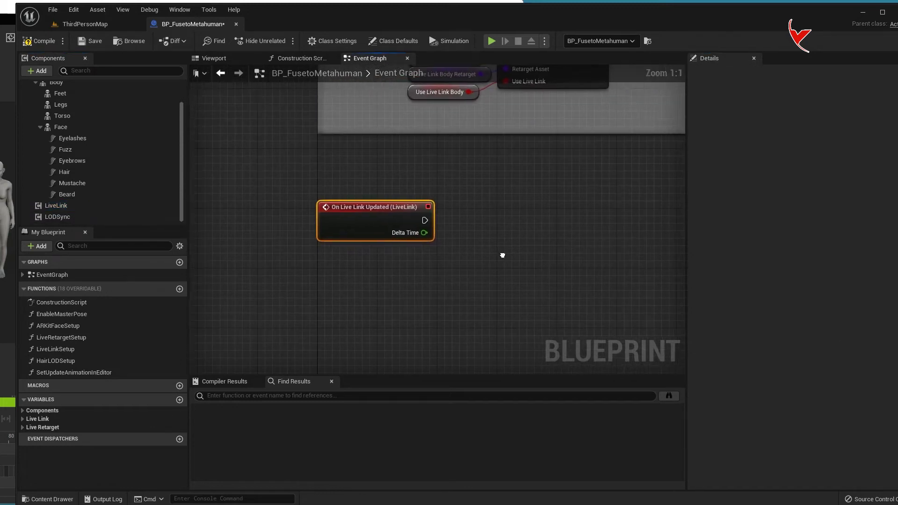
pyautogui.click(461, 266)
# - Place a Body reference in the Event Graph with a Get Anim Instance node
pyautogui.scroll(3, 91, 181)
pyautogui.moveTo(40, 107)
pyautogui.mouseDown()
pyautogui.moveTo(356, 283)
pyautogui.moveTo(415, 283)
pyautogui.mouseUp()
pyautogui.write('get anim ins')
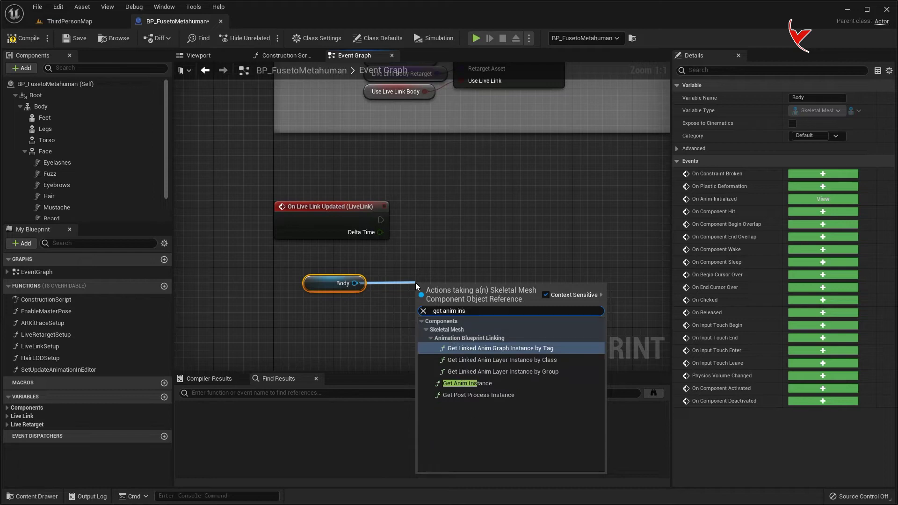
pyautogui.click(455, 385)
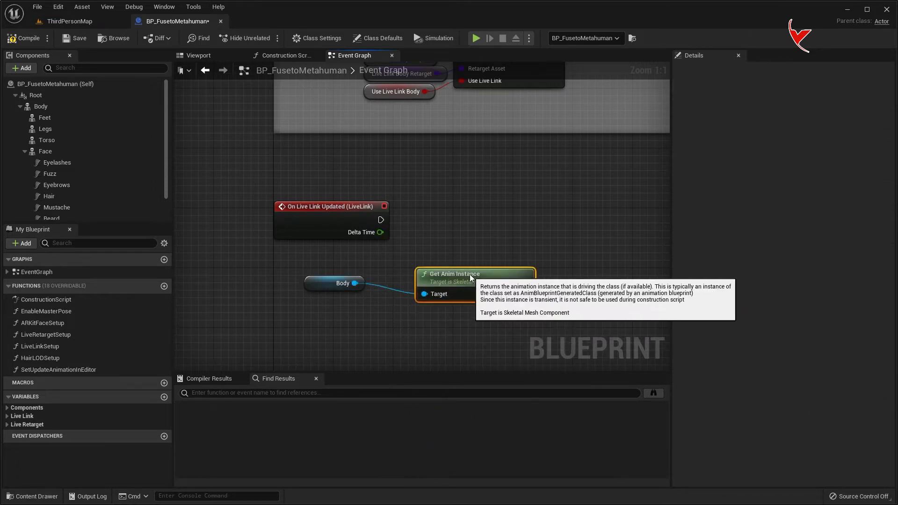
pyautogui.moveTo(539, 283); pyautogui.dragTo(452, 276, button='right')
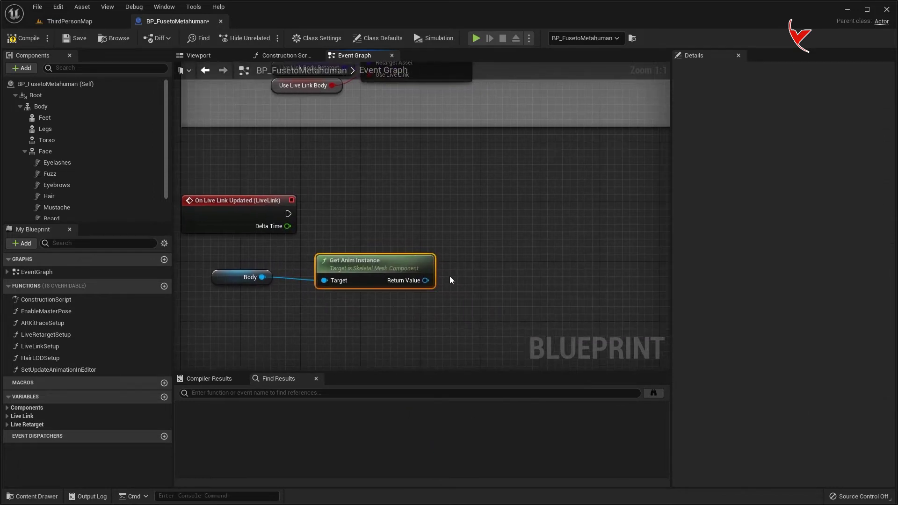
pyautogui.moveTo(423, 263)
pyautogui.mouseDown()
pyautogui.moveTo(381, 284)
pyautogui.moveTo(383, 310)
pyautogui.mouseUp()
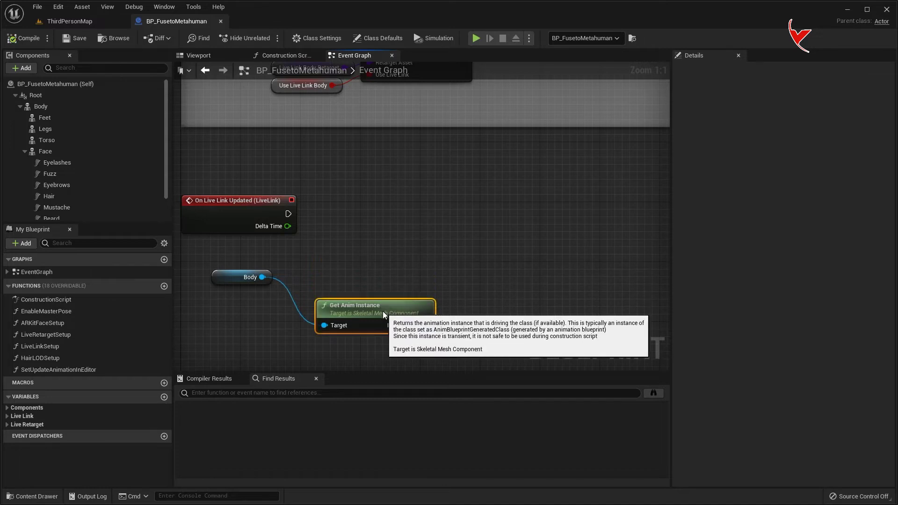
# - Run Set Anim Instance Class on Body from On Live Link Updated, with New Class f_med_nrw_animbp
pyautogui.moveTo(262, 277); pyautogui.dragTo(451, 253)
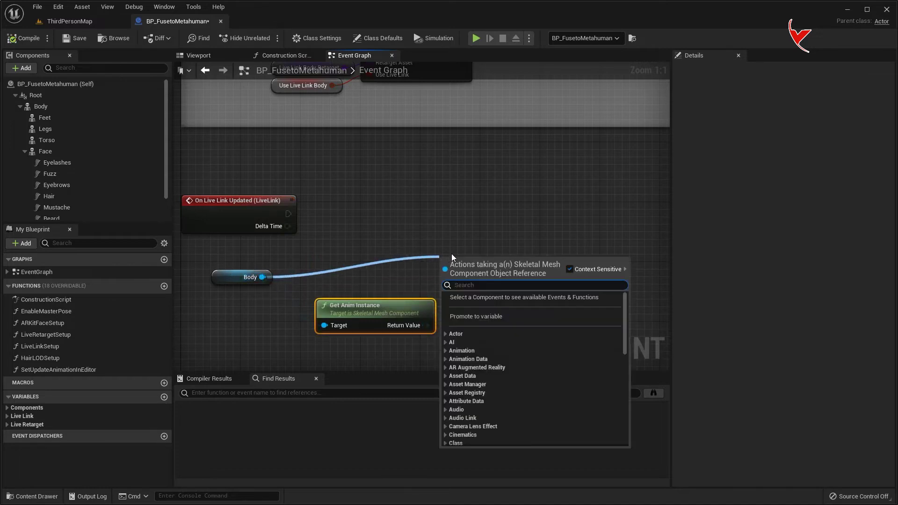
pyautogui.write('set anim ins')
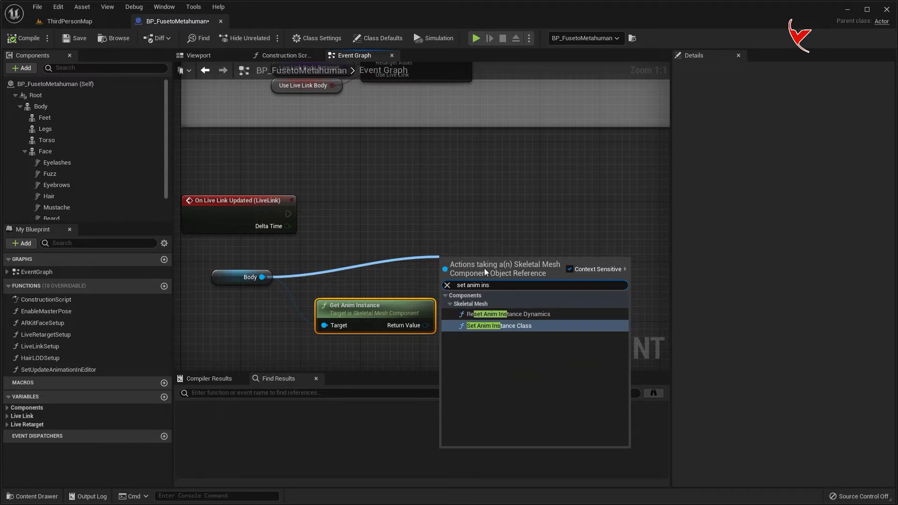
pyautogui.click(506, 327)
pyautogui.moveTo(498, 273); pyautogui.dragTo(468, 206)
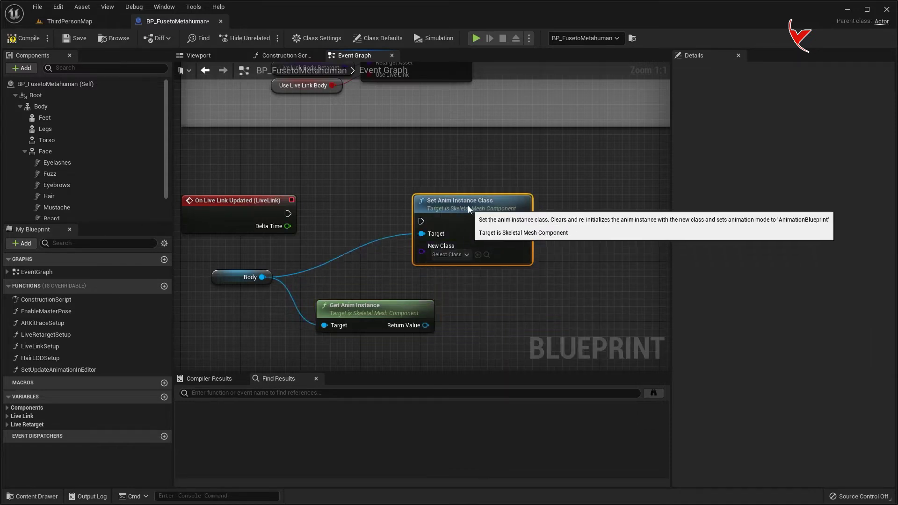
pyautogui.moveTo(288, 214); pyautogui.dragTo(341, 216)
pyautogui.moveTo(419, 212); pyautogui.dragTo(420, 213)
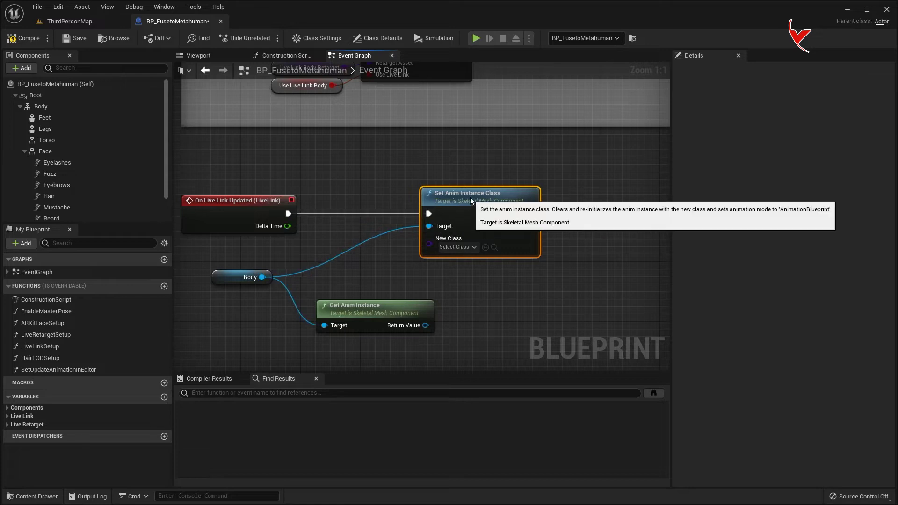
pyautogui.moveTo(476, 198); pyautogui.dragTo(491, 198)
pyautogui.click(467, 247)
pyautogui.write('f_me')
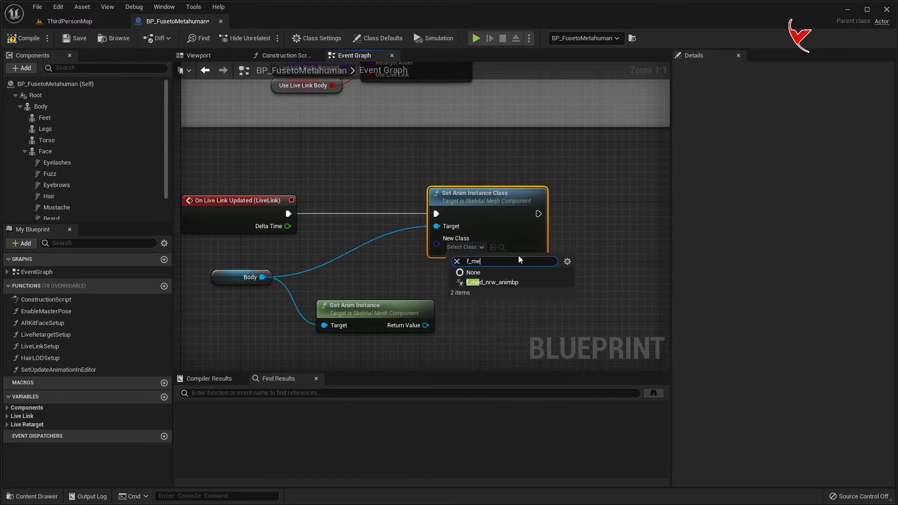
pyautogui.click(501, 282)
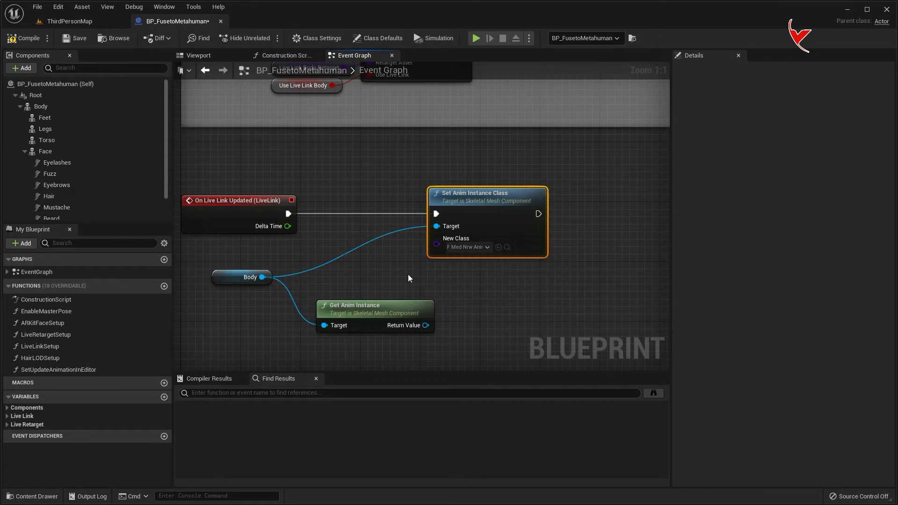
pyautogui.moveTo(408, 274); pyautogui.dragTo(378, 276, button='right')
# - Cast Get Anim Instance's result to f_med_nrw_animbp, running after Set Anim Instance Class
pyautogui.moveTo(382, 322); pyautogui.dragTo(595, 228)
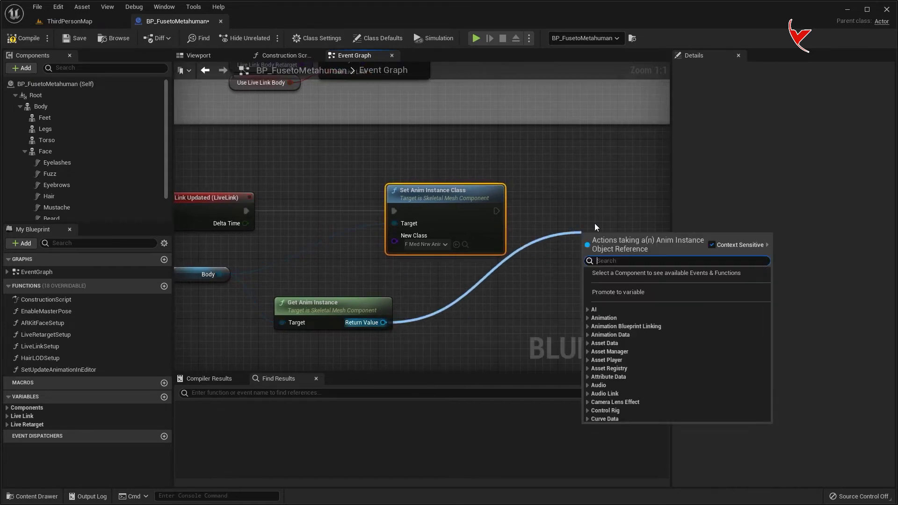
pyautogui.write('cast to ')
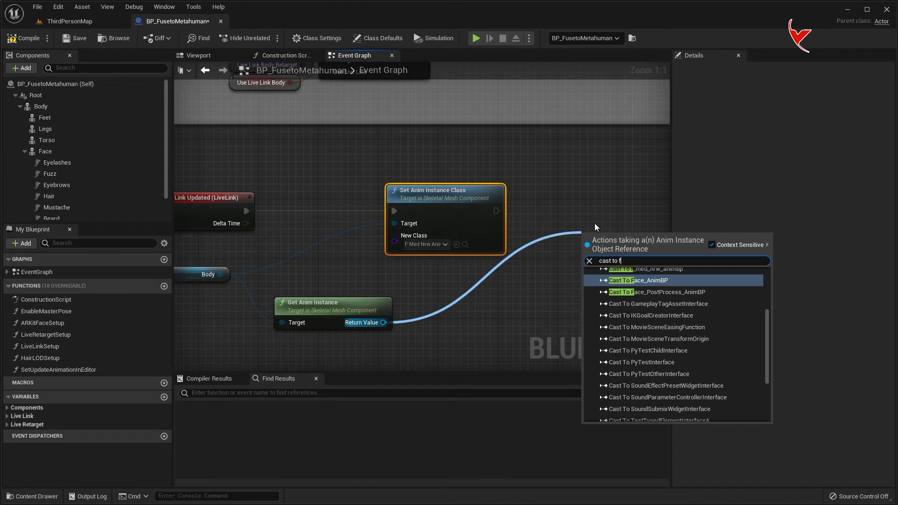
pyautogui.write('f_')
pyautogui.click(632, 289)
pyautogui.moveTo(621, 245); pyautogui.dragTo(591, 207)
pyautogui.moveTo(495, 211); pyautogui.dragTo(559, 211)
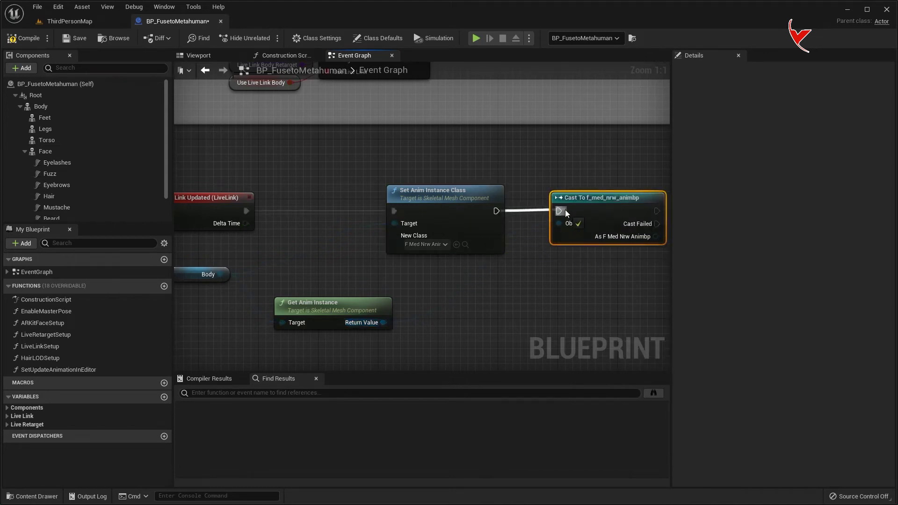
pyautogui.moveTo(418, 175); pyautogui.dragTo(390, 154, button='right')
pyautogui.scroll(-3, 414, 199)
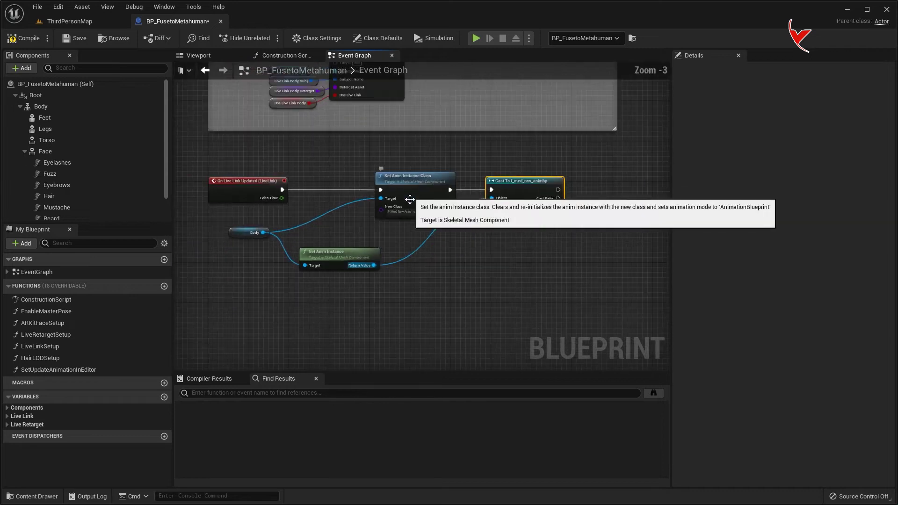
pyautogui.moveTo(467, 260); pyautogui.dragTo(360, 256, button='right')
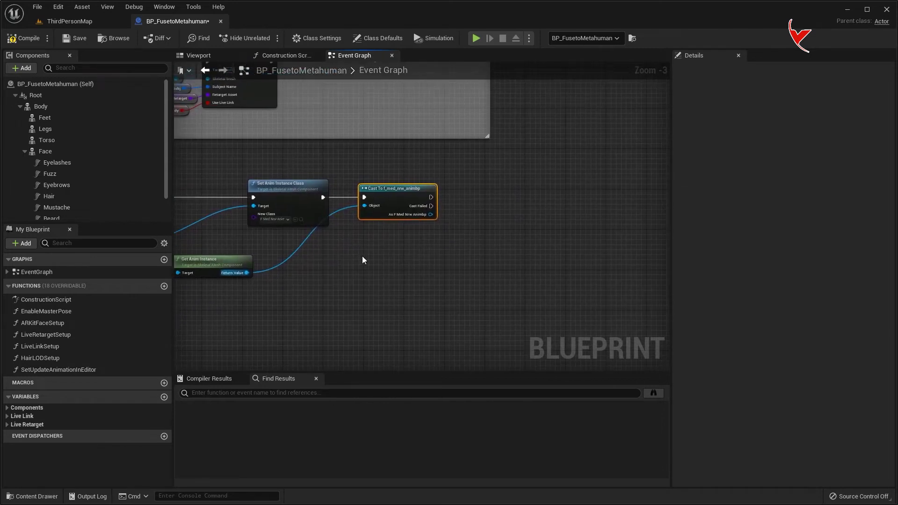
# - Add a Set Live Link Subject Name node and run it after the cast
pyautogui.moveTo(430, 214); pyautogui.dragTo(465, 212)
pyautogui.write('se')
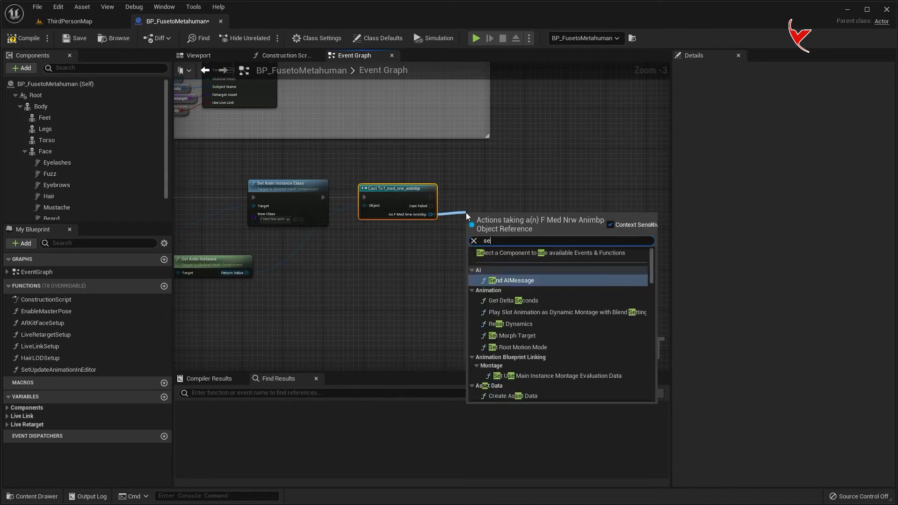
pyautogui.write('t live lin')
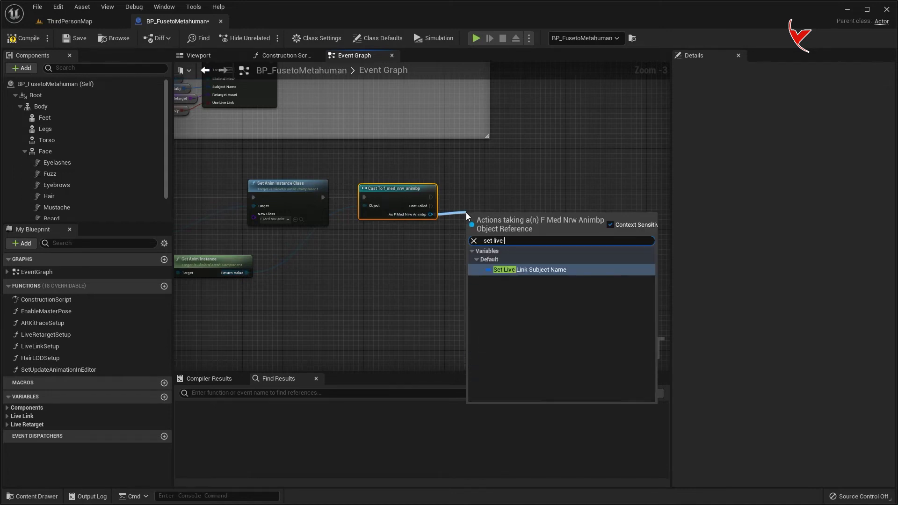
pyautogui.click(523, 270)
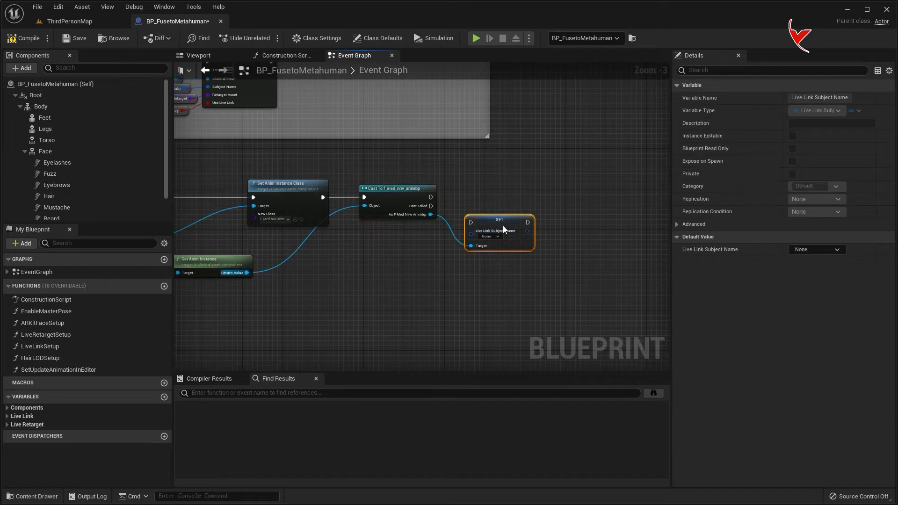
pyautogui.scroll(2, 509, 199)
pyautogui.moveTo(503, 198)
pyautogui.mouseDown()
pyautogui.moveTo(492, 194)
pyautogui.moveTo(531, 195)
pyautogui.mouseUp()
pyautogui.scroll(-3, 531, 195)
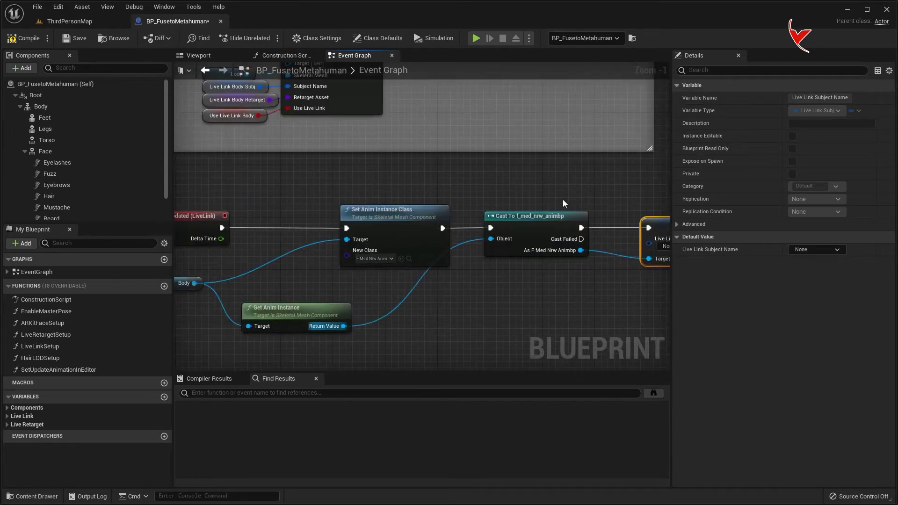
pyautogui.scroll(5, 286, 180)
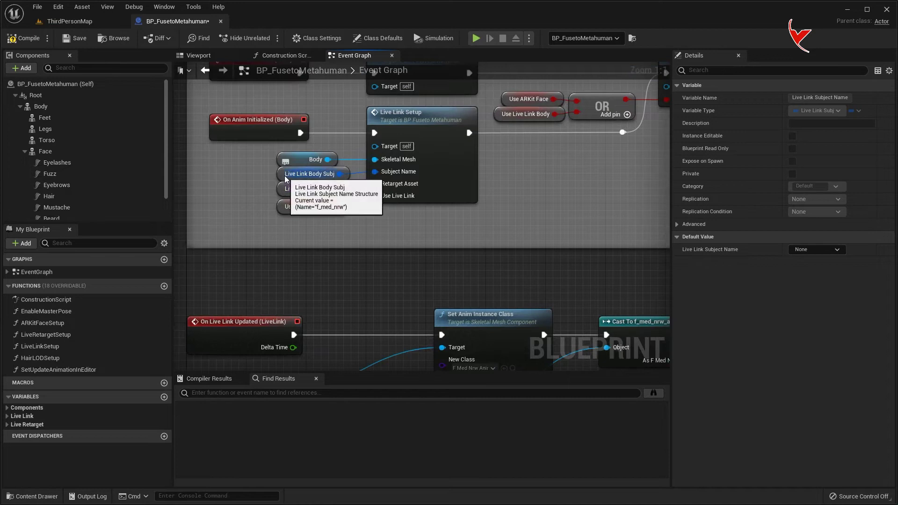
# - Feed the Live Link Body Subj variable into the SET subject-name node
pyautogui.click(286, 179)
pyautogui.moveTo(400, 215); pyautogui.dragTo(178, 95, button='right')
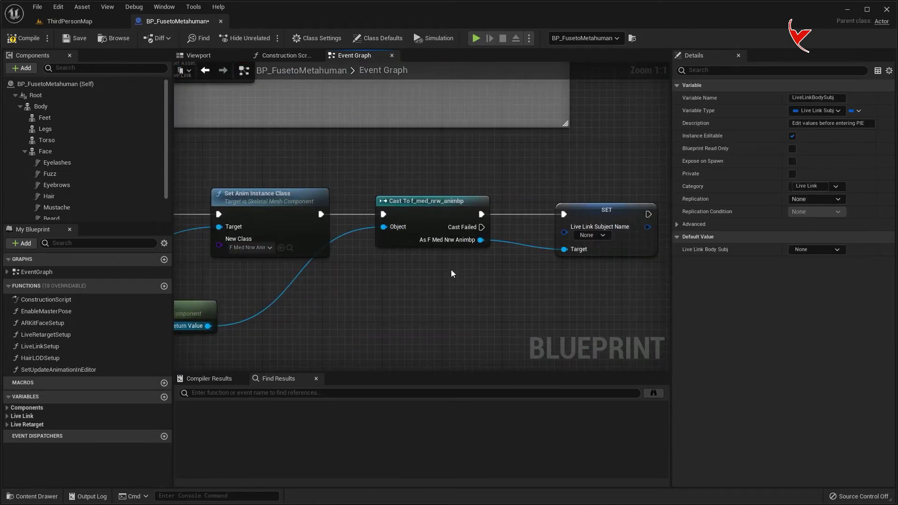
pyautogui.moveTo(522, 285); pyautogui.dragTo(563, 227)
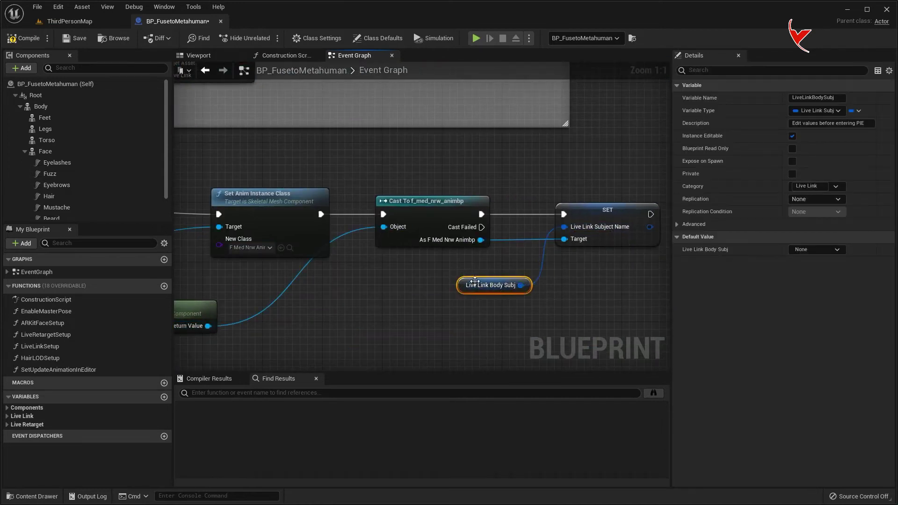
pyautogui.moveTo(469, 287); pyautogui.dragTo(424, 287)
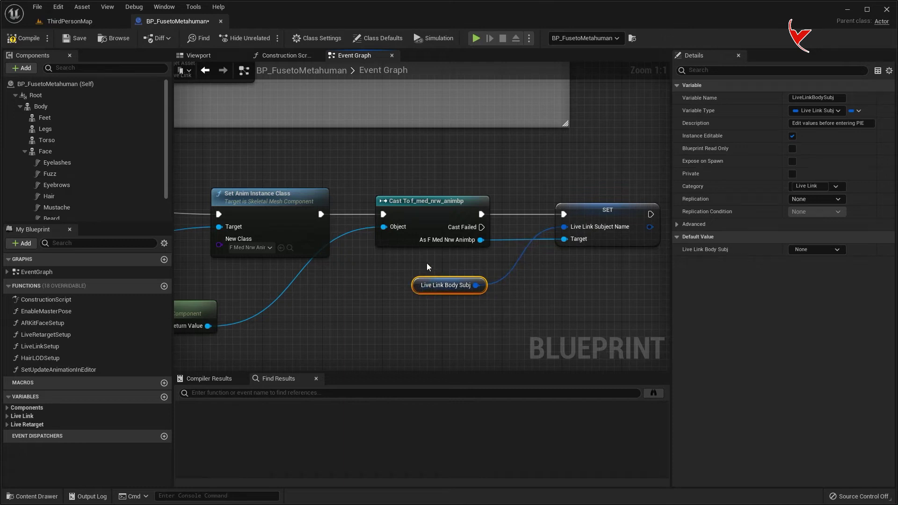
pyautogui.scroll(-5, 436, 265)
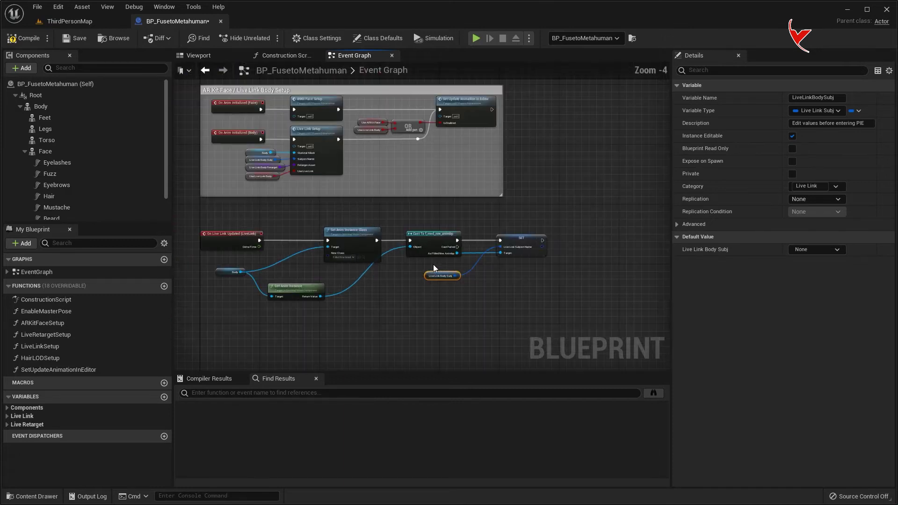
pyautogui.scroll(3, 277, 188)
# - Move the Live Link Setup group with its inputs next to SET and run it after SET
pyautogui.moveTo(287, 192); pyautogui.dragTo(440, 255)
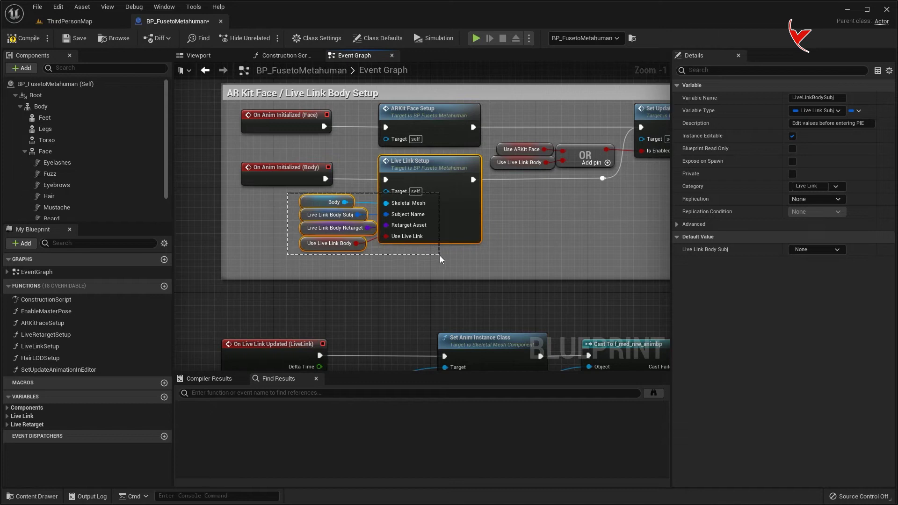
pyautogui.hotkey('ctrl', 'x')
pyautogui.moveTo(557, 251); pyautogui.dragTo(318, 210, button='right')
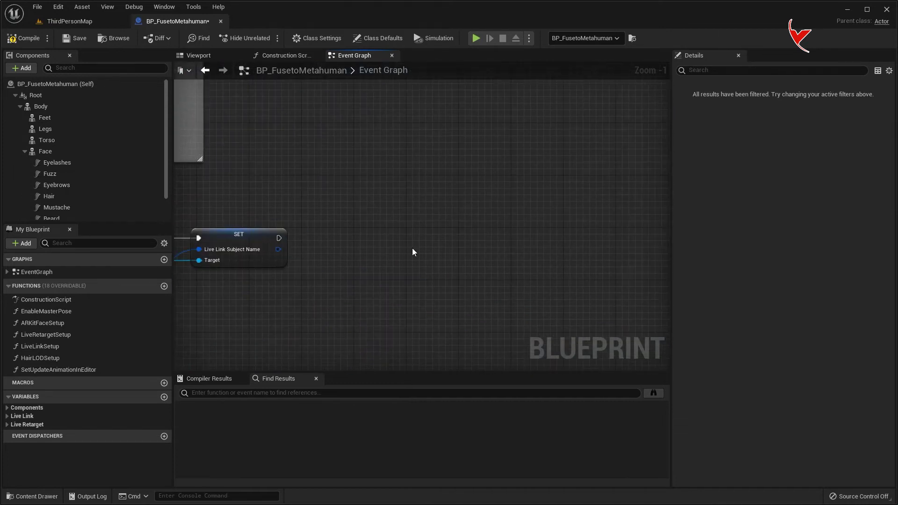
pyautogui.hotkey('ctrl', 'v')
pyautogui.moveTo(516, 243); pyautogui.dragTo(406, 263)
pyautogui.click(403, 260)
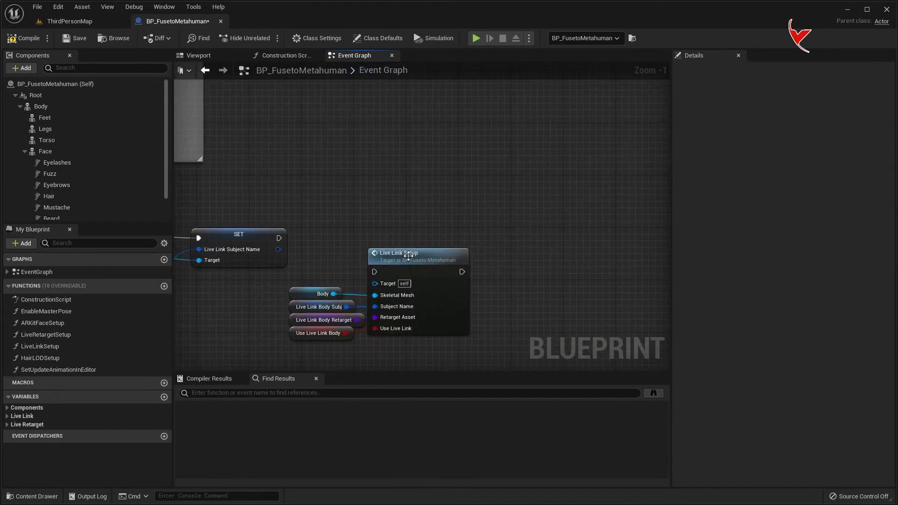
pyautogui.scroll(1, 295, 256)
pyautogui.moveTo(377, 240); pyautogui.dragTo(391, 242)
# - Replace the copied Live Link Body Subj input with SET's subject-name output on Live Link Setup
pyautogui.moveTo(344, 251); pyautogui.dragTo(465, 227, button='right')
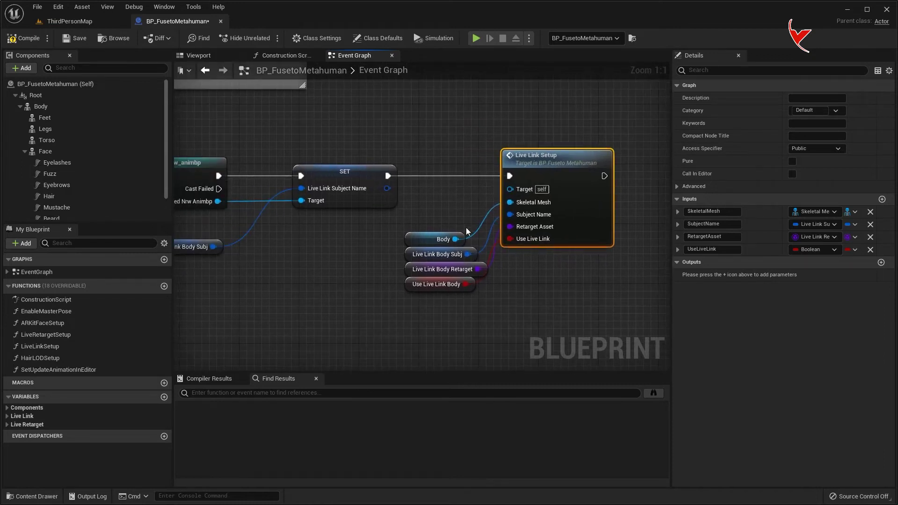
pyautogui.click(405, 255)
pyautogui.press('Delete')
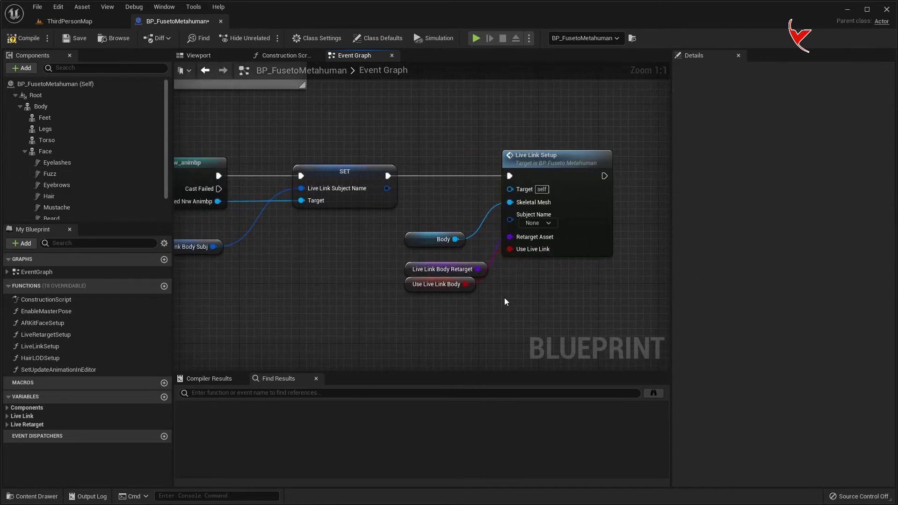
pyautogui.moveTo(386, 188); pyautogui.dragTo(462, 191)
pyautogui.moveTo(512, 222); pyautogui.dragTo(511, 221)
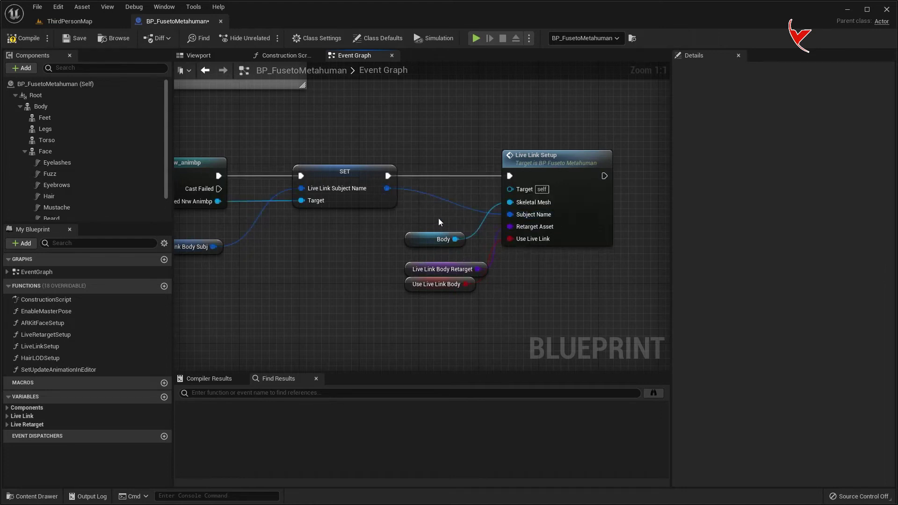
pyautogui.moveTo(409, 274); pyautogui.dragTo(400, 273)
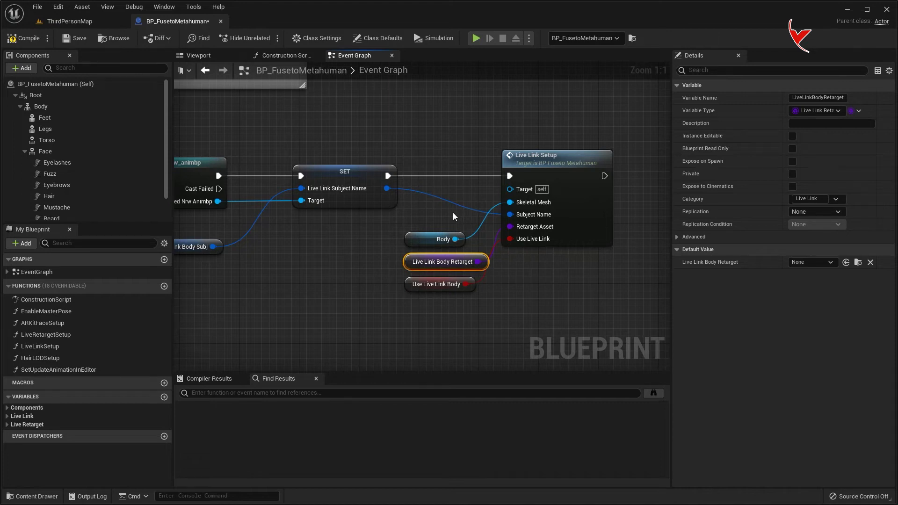
pyautogui.moveTo(453, 213); pyautogui.dragTo(353, 220, button='right')
# - Add an RL Function Lib Live Link Setup node after the first, rerouting the subject wire to it
pyautogui.moveTo(286, 194)
pyautogui.mouseDown()
pyautogui.moveTo(510, 127)
pyautogui.moveTo(542, 137)
pyautogui.mouseUp()
pyautogui.write('live ')
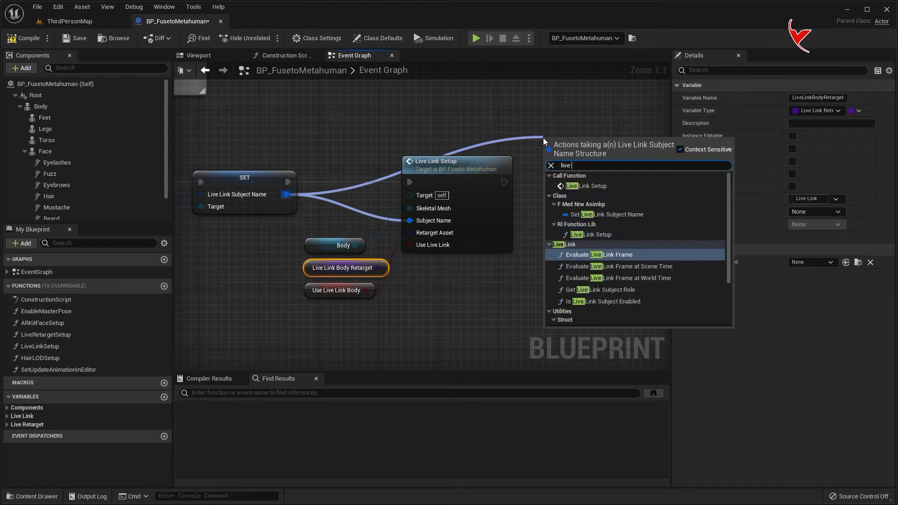
pyautogui.write('link setu')
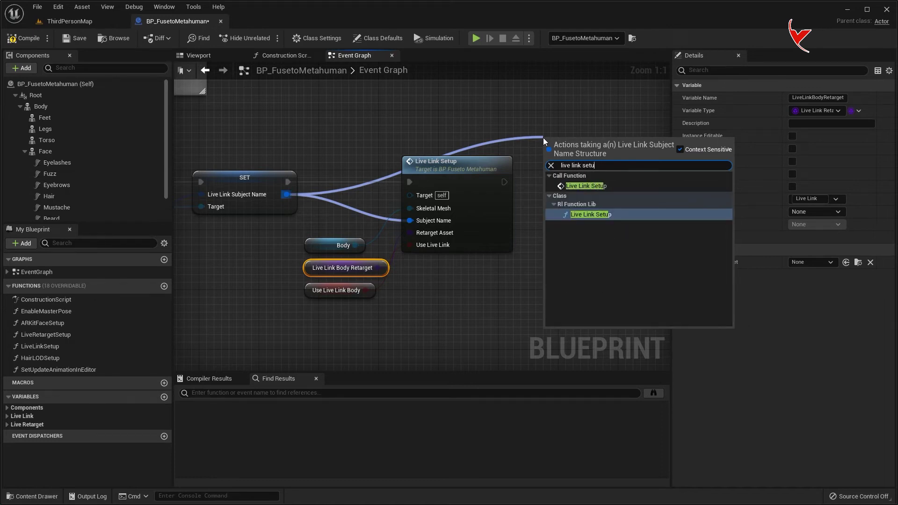
pyautogui.click(587, 216)
pyautogui.moveTo(579, 159); pyautogui.dragTo(594, 182)
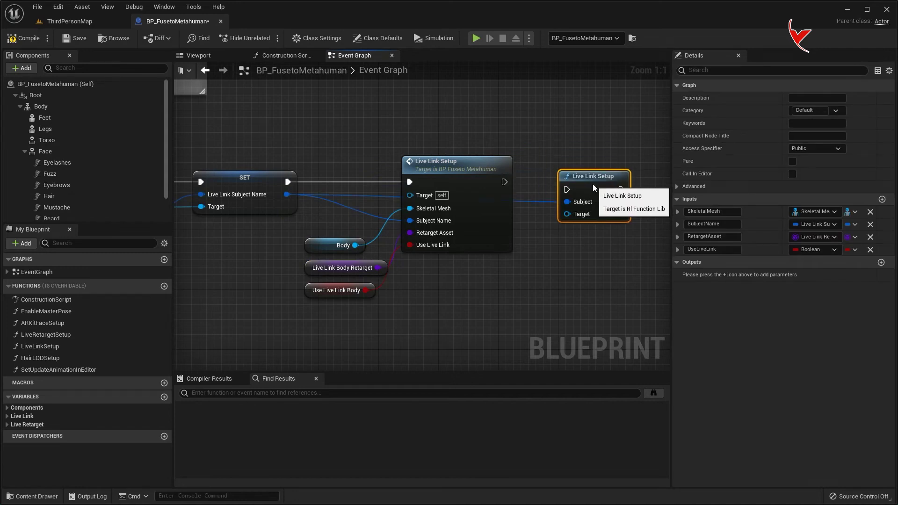
pyautogui.moveTo(504, 182); pyautogui.dragTo(567, 182)
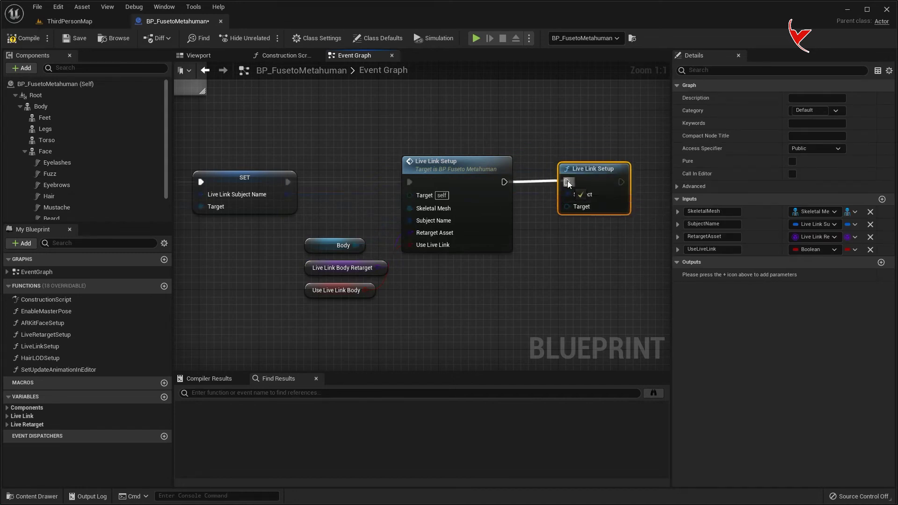
pyautogui.click(353, 193)
pyautogui.doubleClick(353, 194)
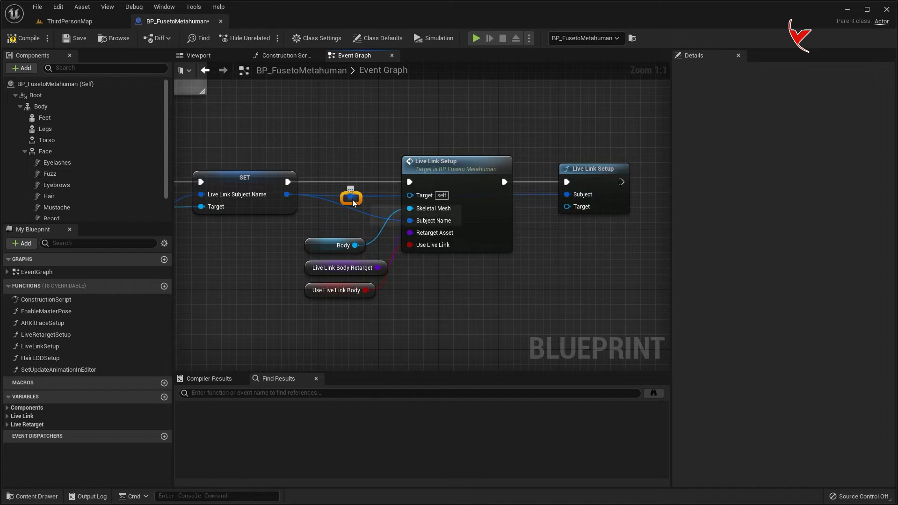
pyautogui.doubleClick(403, 137)
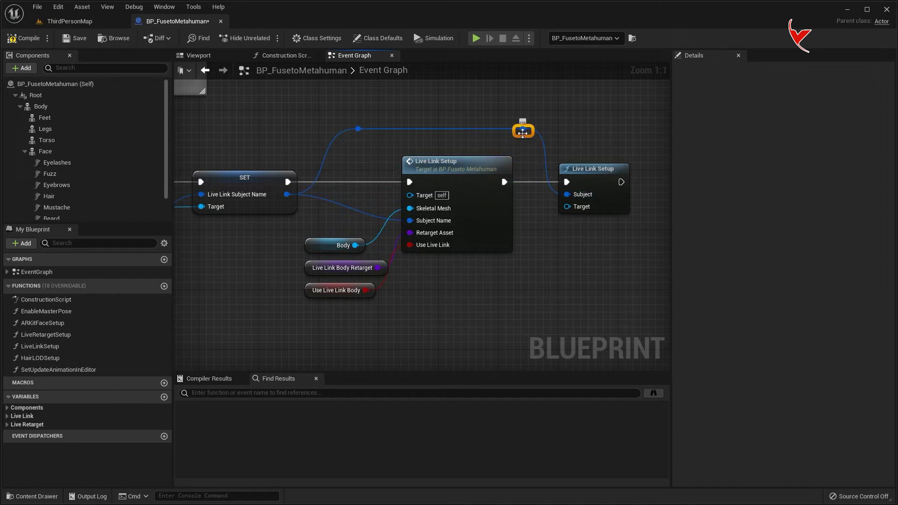
# - Copy the Body variable and wire it into the new Live Link Setup's Target
pyautogui.moveTo(435, 257); pyautogui.dragTo(421, 173, button='right')
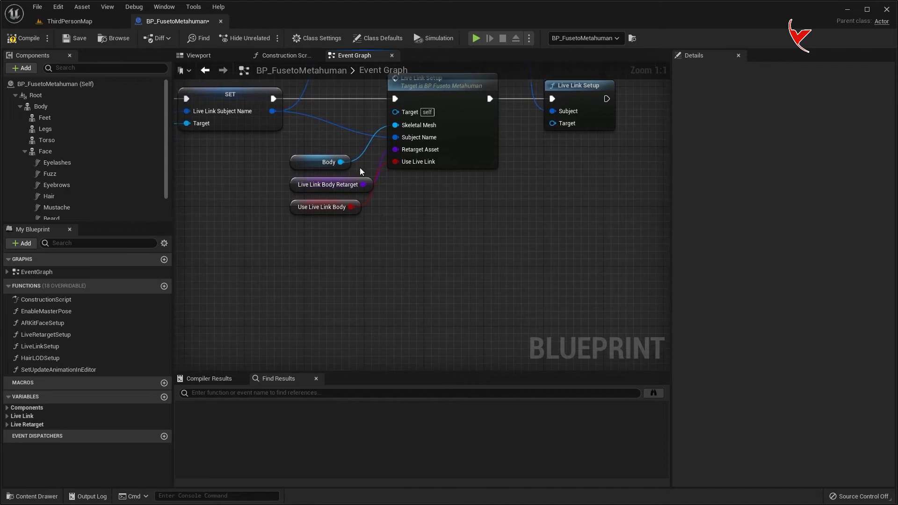
pyautogui.click(311, 164)
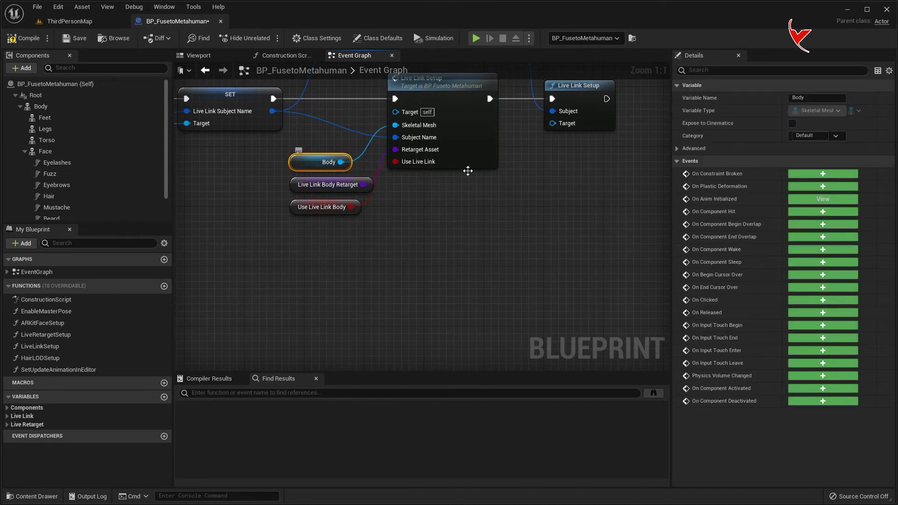
pyautogui.hotkey('ctrl', 'c')
pyautogui.hotkey('ctrl', 'v')
pyautogui.moveTo(527, 192); pyautogui.dragTo(552, 123)
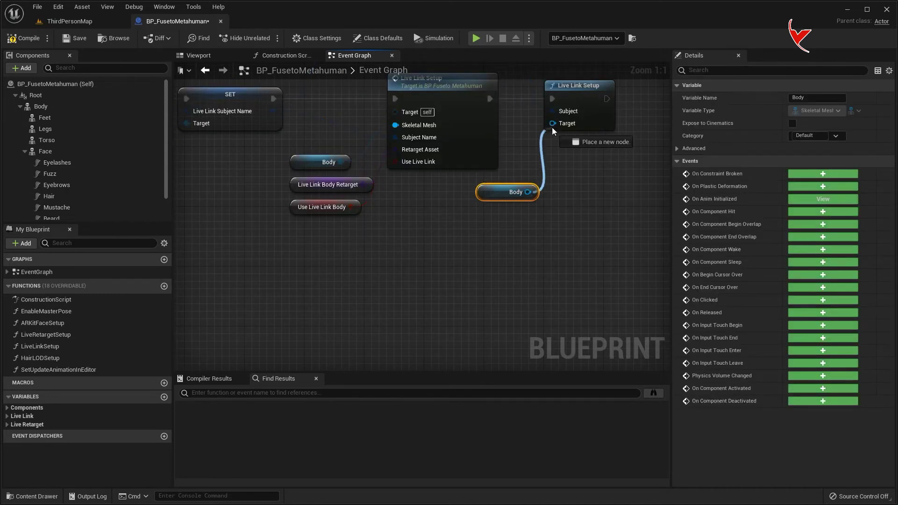
pyautogui.scroll(-2, 543, 225)
pyautogui.scroll(-1, 514, 220)
pyautogui.scroll(-1, 492, 215)
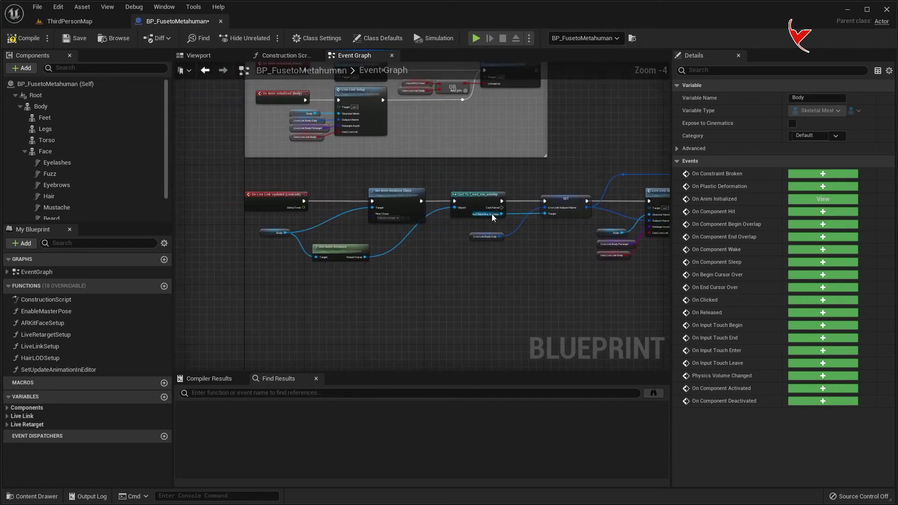
pyautogui.scroll(-1, 477, 191)
pyautogui.scroll(5, 330, 179)
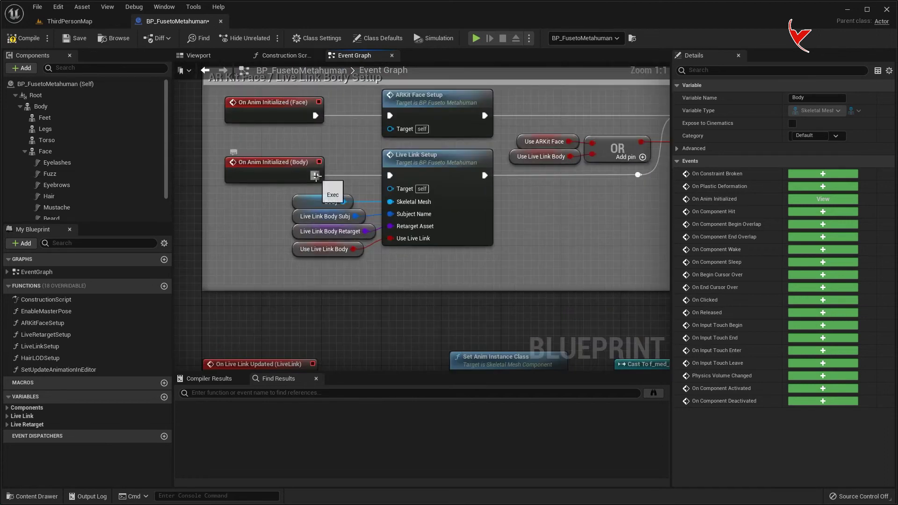
# - Compile and save the blueprint, return to ThirdPersonMap, and start iClone playback beside Unreal
pyautogui.click(79, 40)
pyautogui.click(81, 26)
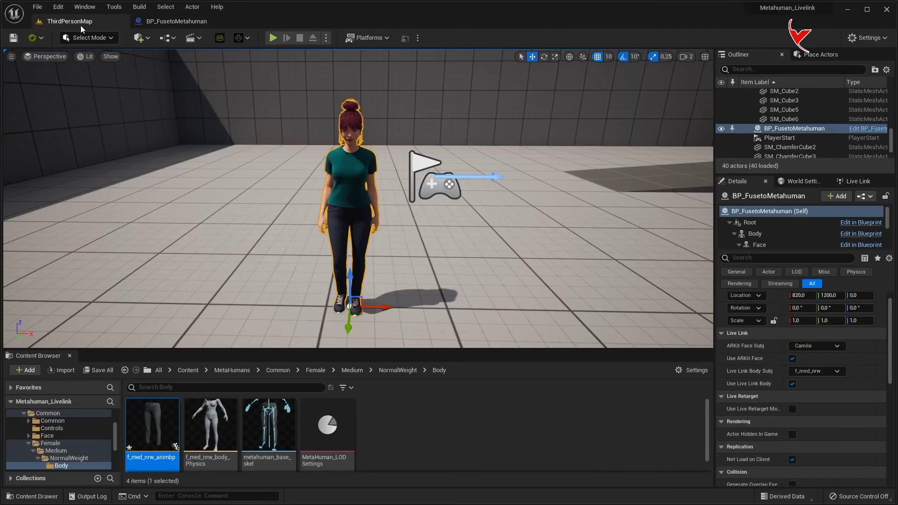
pyautogui.hotkey('alt', 'Tab')
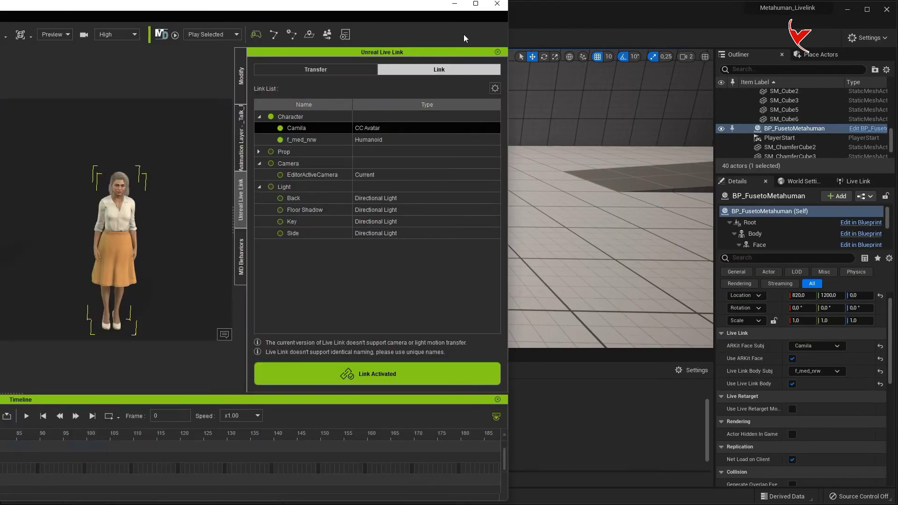
pyautogui.moveTo(537, 16); pyautogui.dragTo(756, 16)
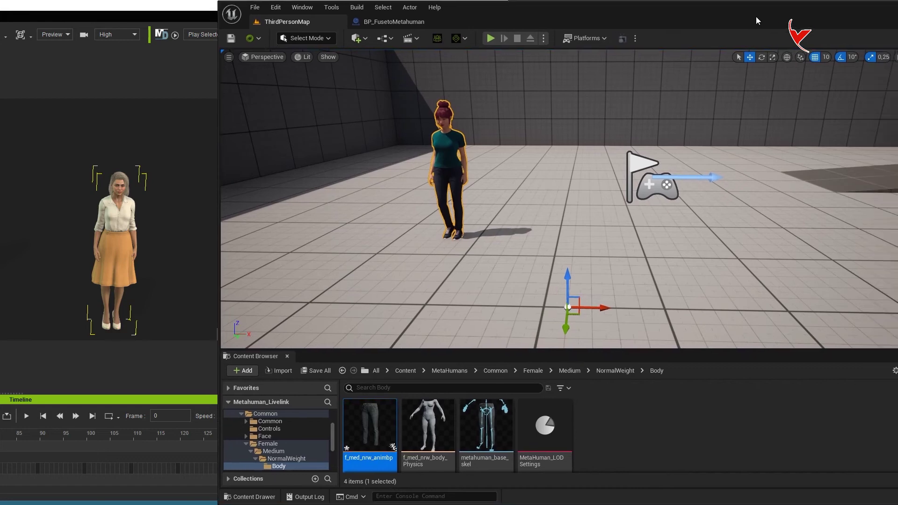
pyautogui.click(26, 423)
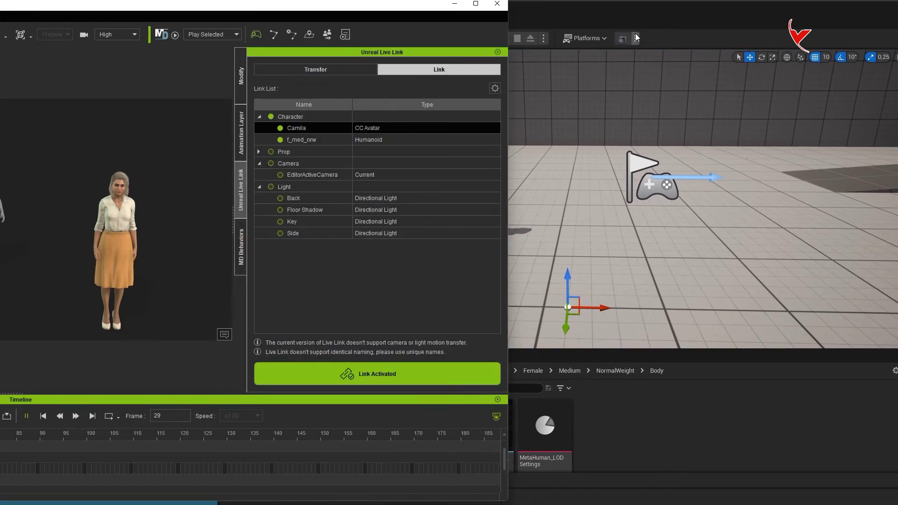
# - Frame the live-driven MetaHuman in the viewport, then maximize the Unreal Editor
pyautogui.click(623, 15)
pyautogui.moveTo(509, 96); pyautogui.dragTo(509, 46)
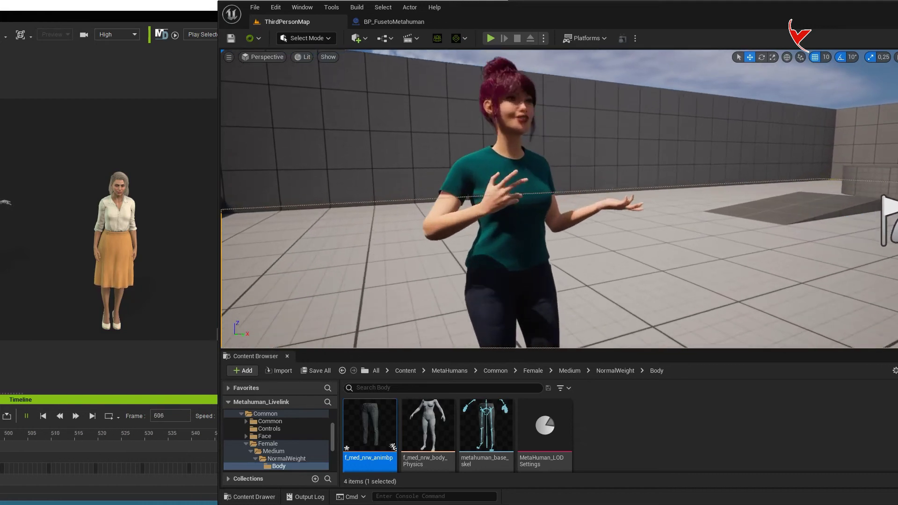
pyautogui.moveTo(587, 184); pyautogui.dragTo(587, 184, button='right')
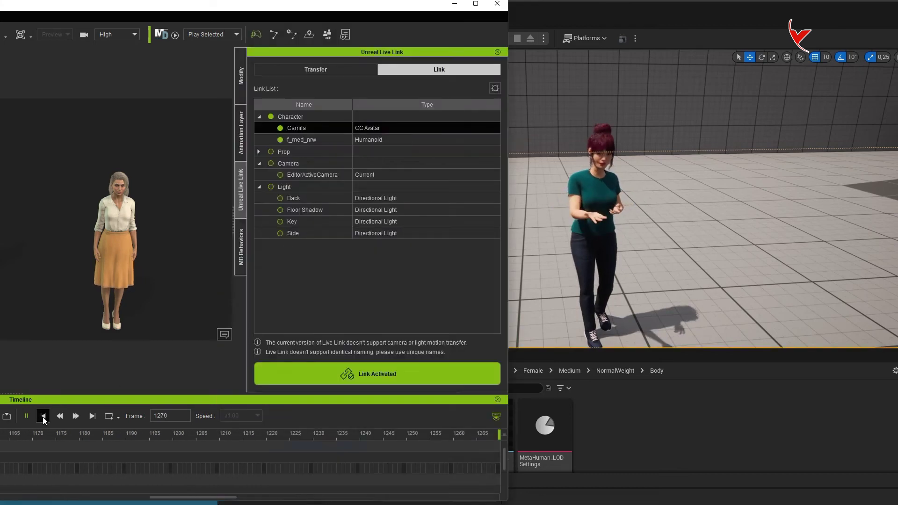
pyautogui.doubleClick(656, 20)
pyautogui.moveTo(428, 12); pyautogui.dragTo(418, 14)
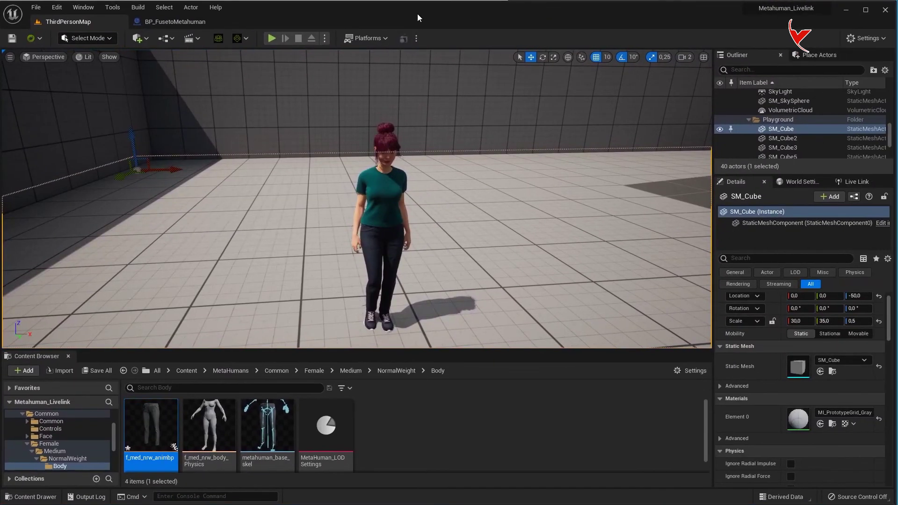
# - Open Take Recorder from Window > Cinematics and add BP_FusetoMetahuman as an actor source
pyautogui.click(86, 8)
pyautogui.moveTo(100, 33)
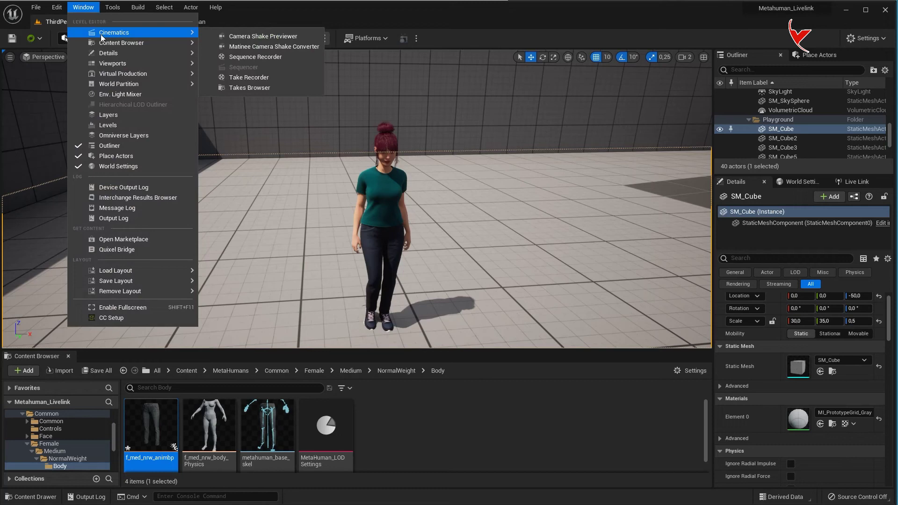
pyautogui.click(277, 78)
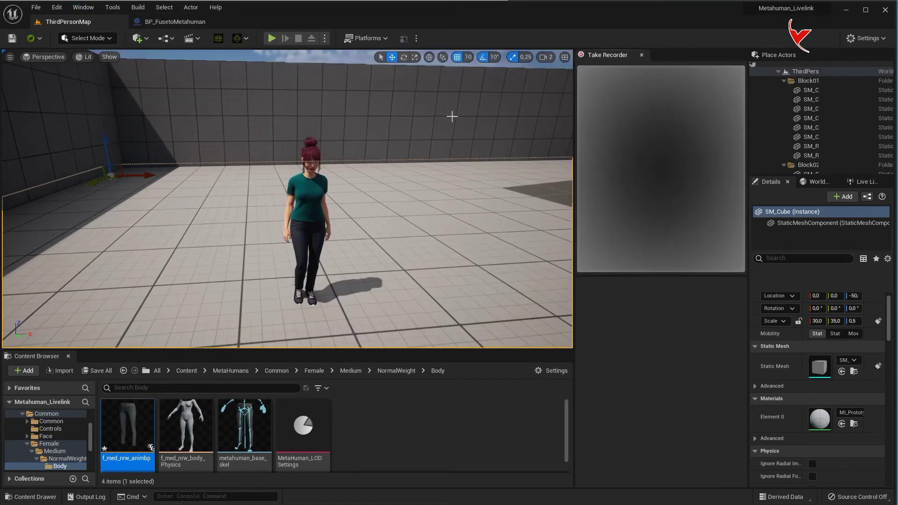
pyautogui.click(601, 160)
pyautogui.moveTo(649, 177)
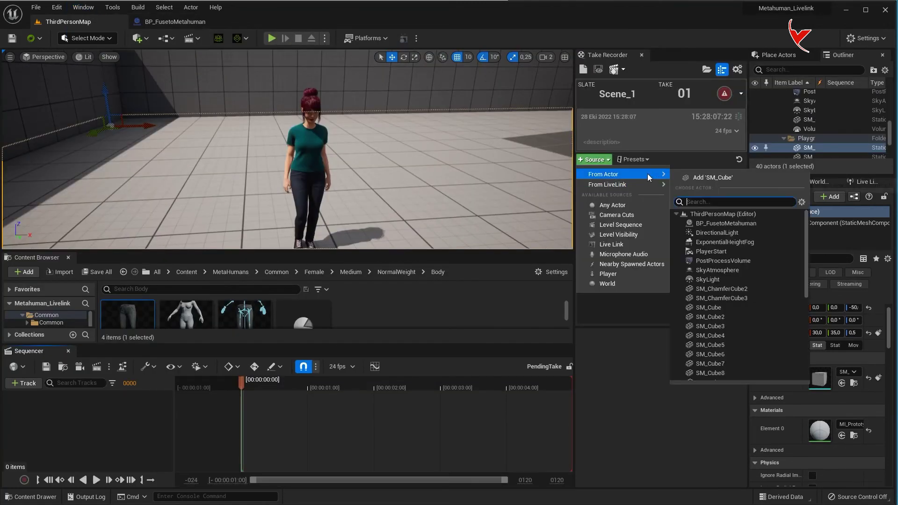
pyautogui.write('fuse')
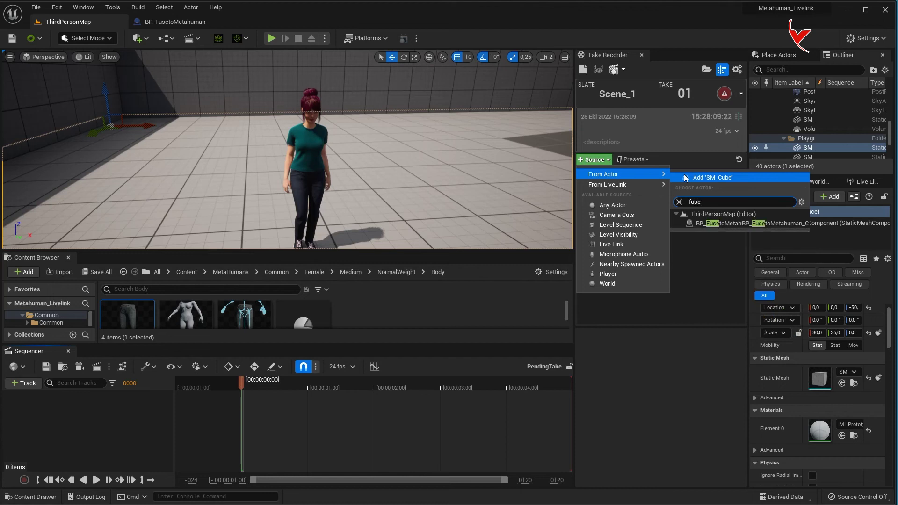
pyautogui.click(726, 224)
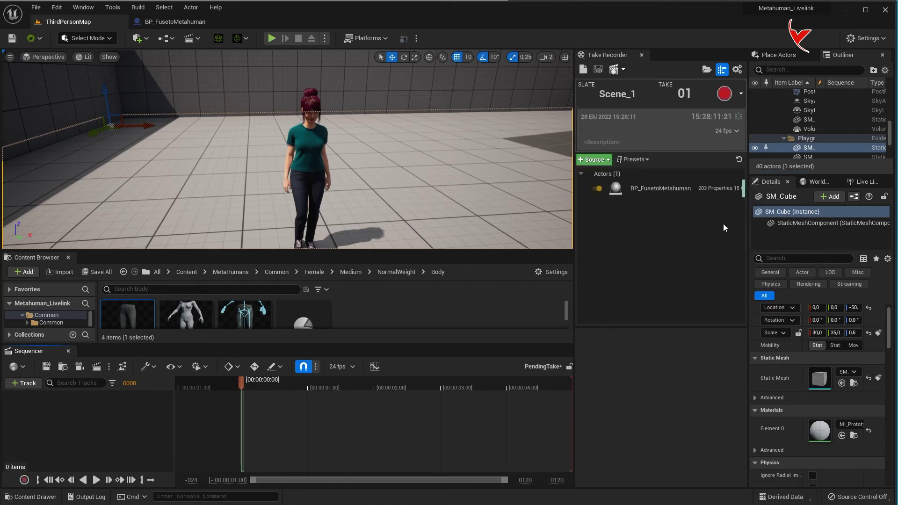
# - Start recording take 01 of Scene_1 and bring iClone forward to drive it
pyautogui.click(726, 93)
pyautogui.moveTo(481, 13); pyautogui.dragTo(608, 13)
pyautogui.click(30, 417)
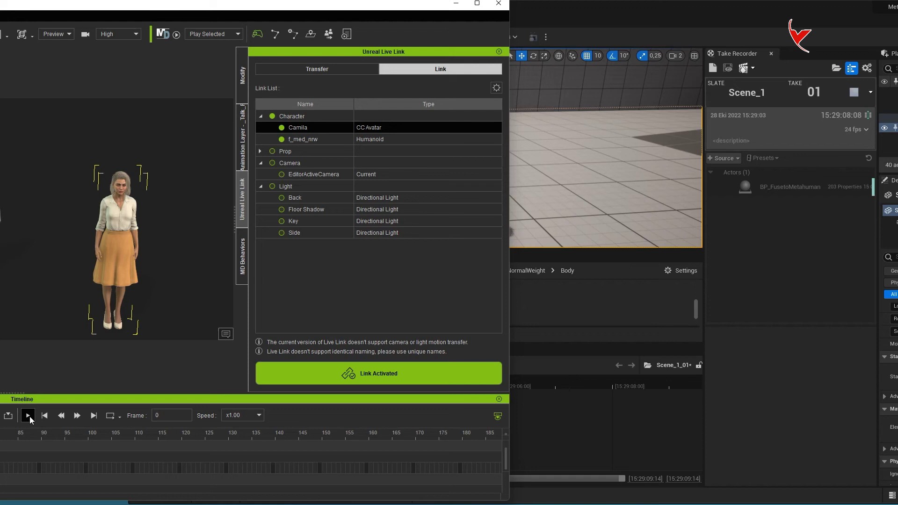
# - Play the iClone animation while recording, then stop the take
pyautogui.click(29, 417)
pyautogui.click(739, 281)
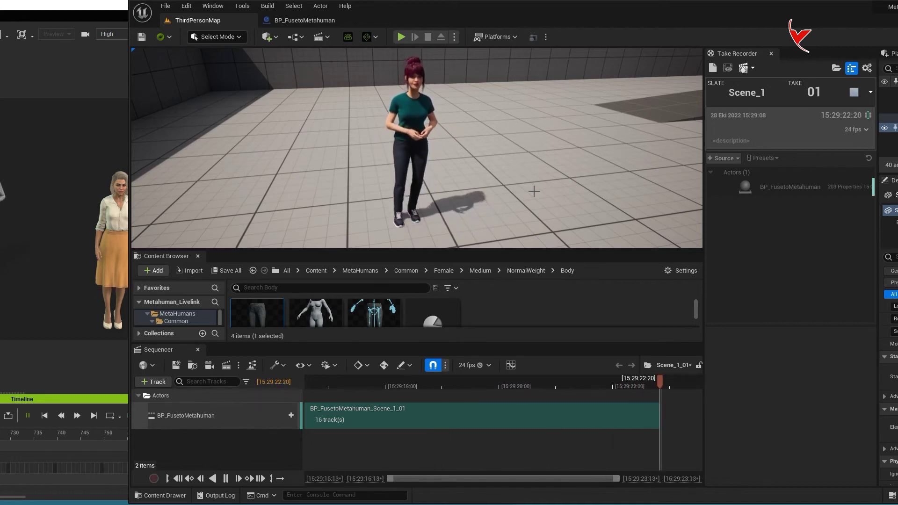
pyautogui.click(851, 91)
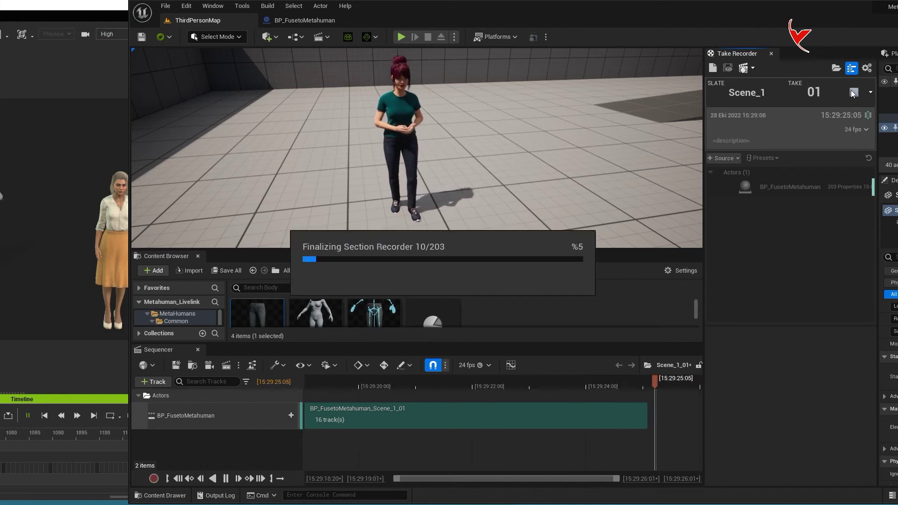
# - Review the last recording, play and stop it in Sequencer, and maximize the editor
pyautogui.click(727, 72)
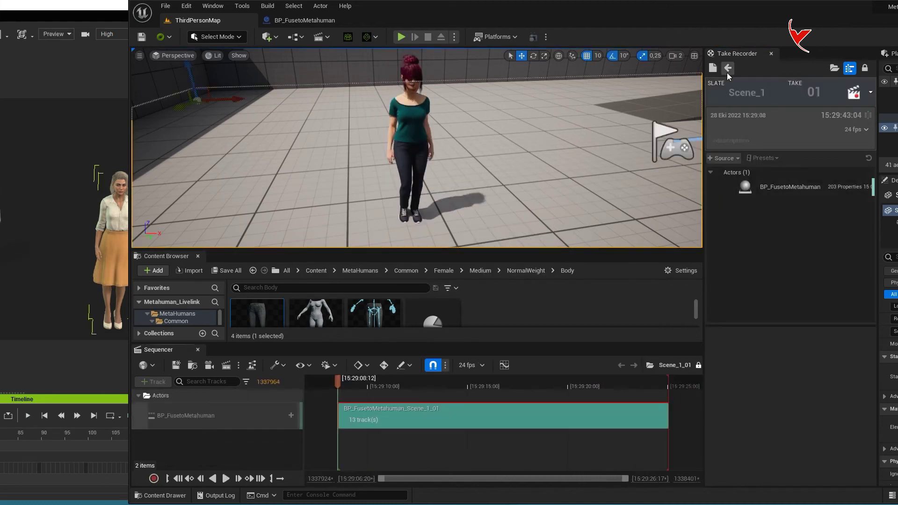
pyautogui.click(225, 478)
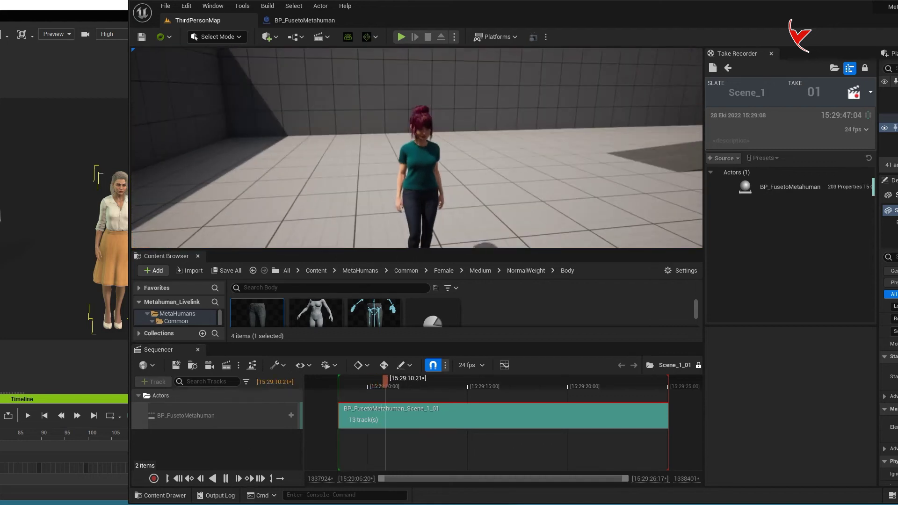
pyautogui.click(178, 478)
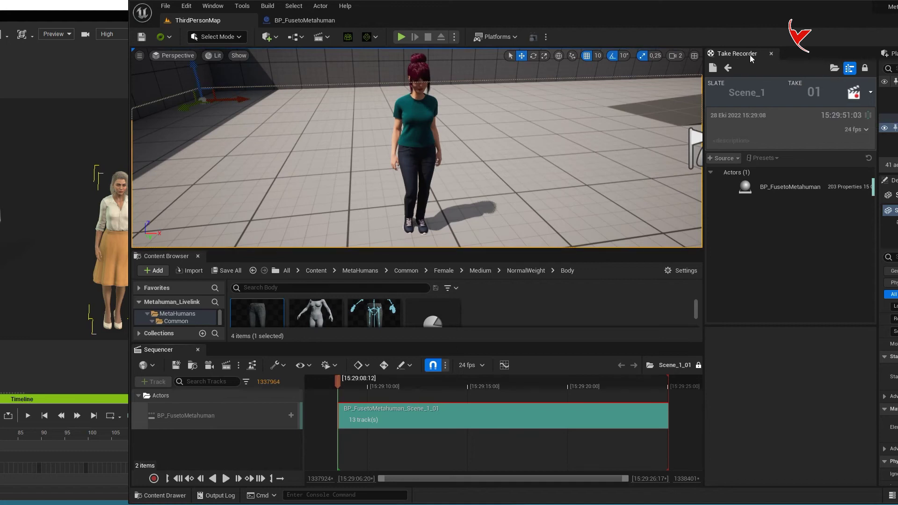
pyautogui.doubleClick(848, 10)
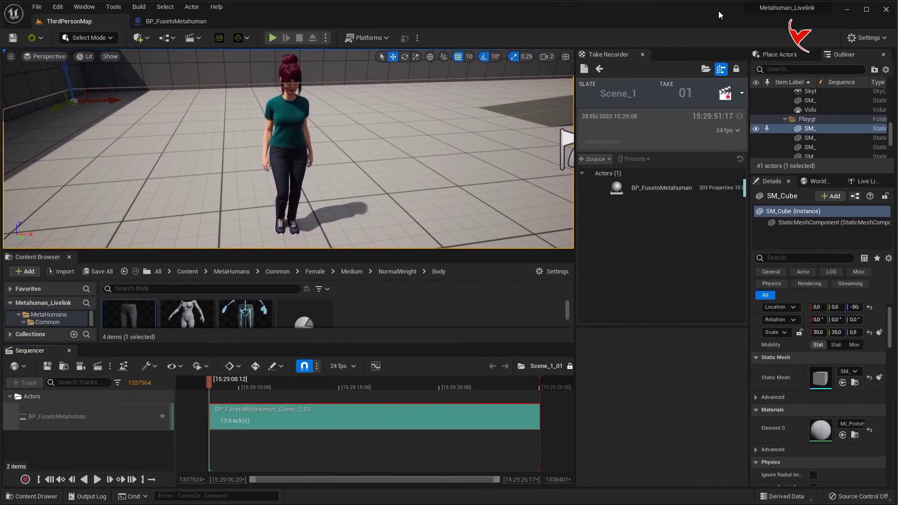
# - Close Take Recorder and delete the BP_FusetoMetahuman actor from the level
pyautogui.click(642, 55)
pyautogui.scroll(-2, 795, 137)
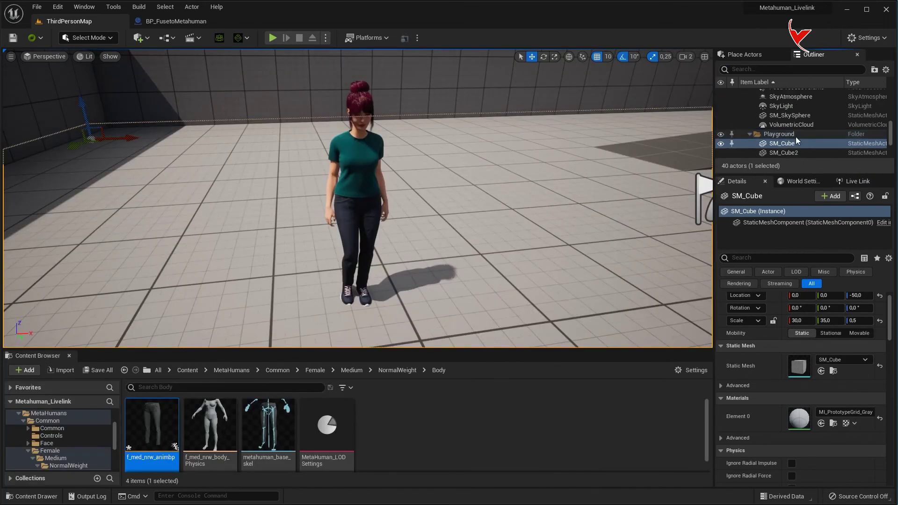
pyautogui.click(347, 104)
pyautogui.click(782, 130)
pyautogui.press('Delete')
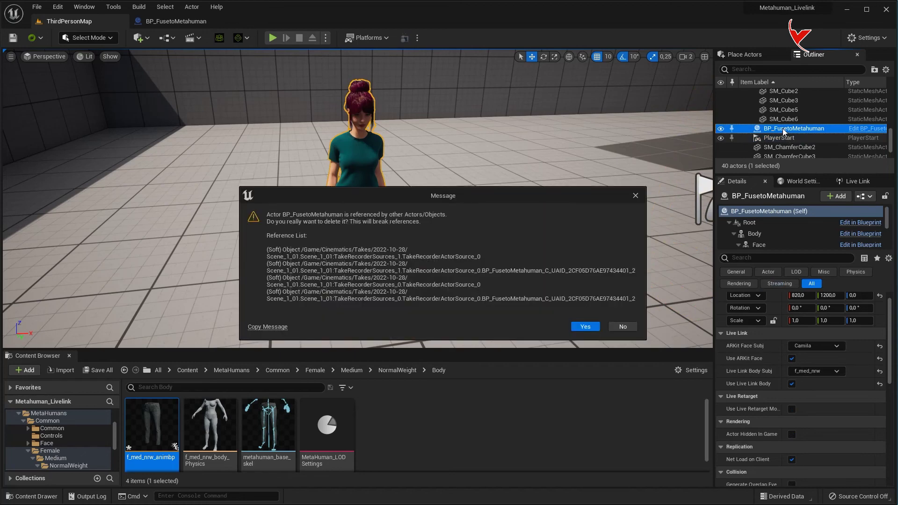
pyautogui.click(585, 326)
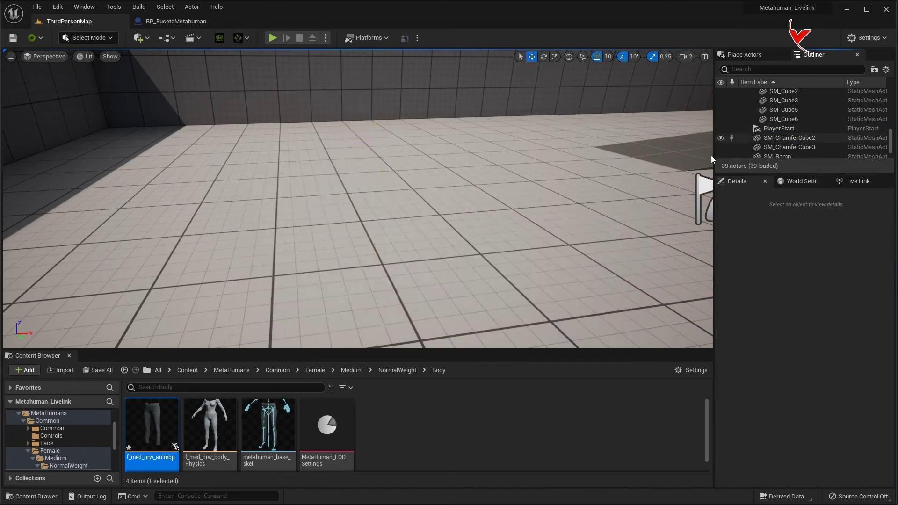
# - Open the Scene_1_01 sequence from Content/Cinematics/Takes/2022-10-28
pyautogui.click(192, 372)
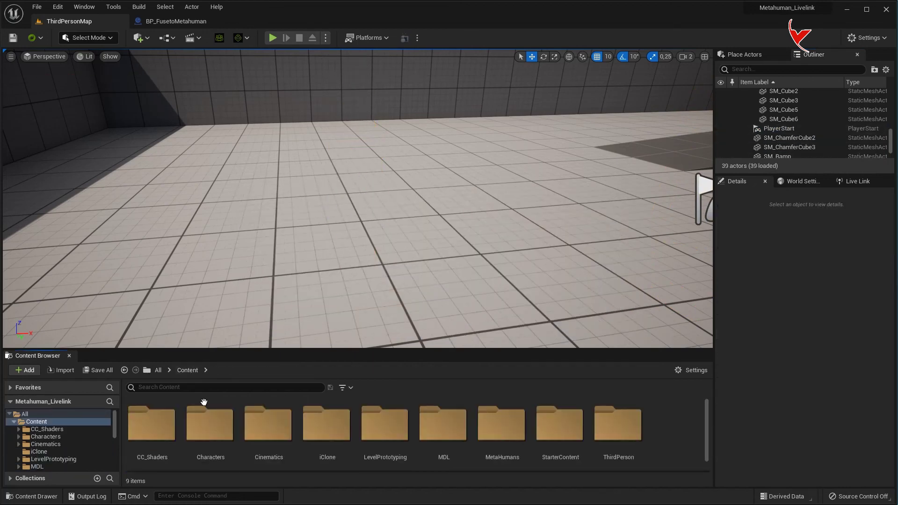
pyautogui.doubleClick(269, 423)
pyautogui.doubleClick(167, 430)
pyautogui.doubleClick(168, 431)
pyautogui.click(203, 433)
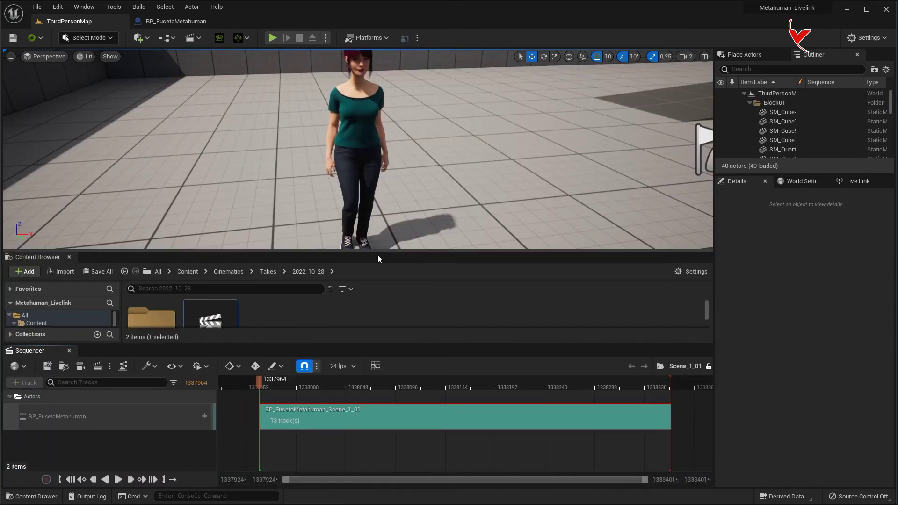
# - Enlarge the viewport, then play the recorded take in Sequencer and stop it
pyautogui.moveTo(377, 251); pyautogui.dragTo(366, 308)
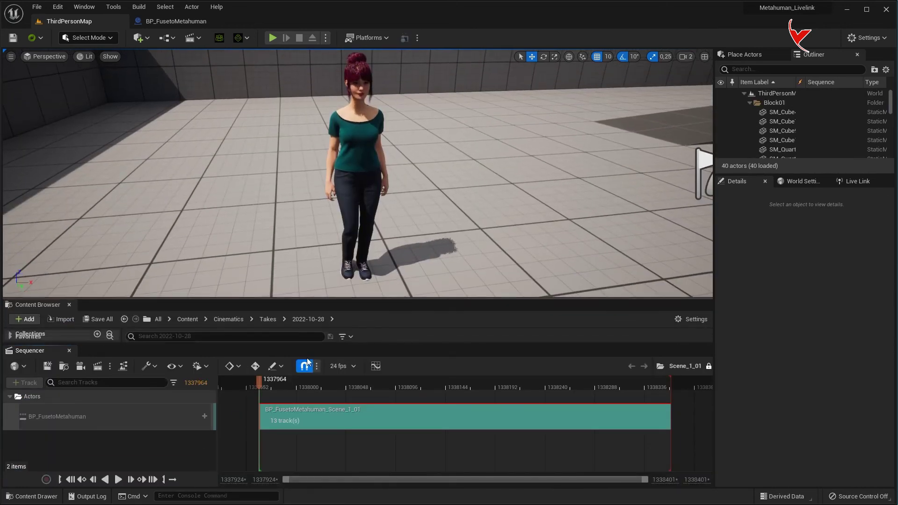
pyautogui.click(118, 479)
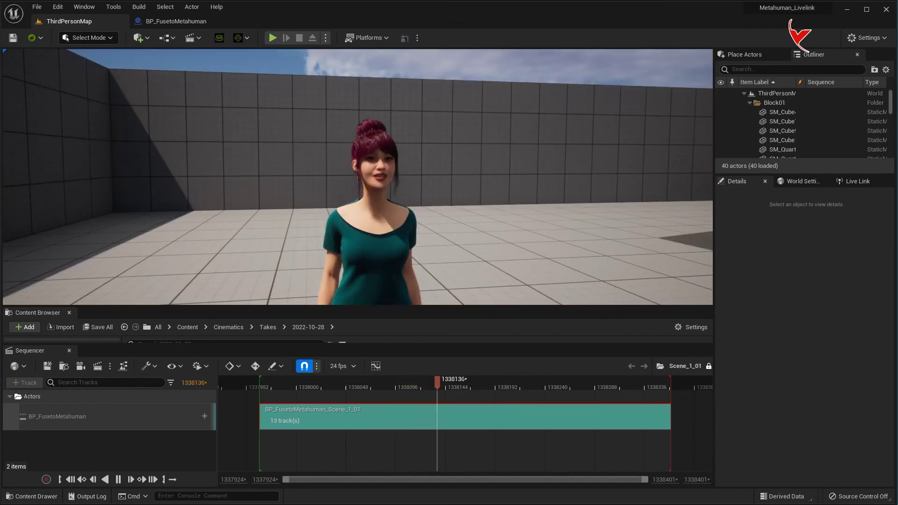
pyautogui.click(70, 479)
# - Uncheck Use ARKit Face and Use Live Link Body on BP_FusetoMetahuman
pyautogui.scroll(-5, 794, 131)
pyautogui.click(779, 128)
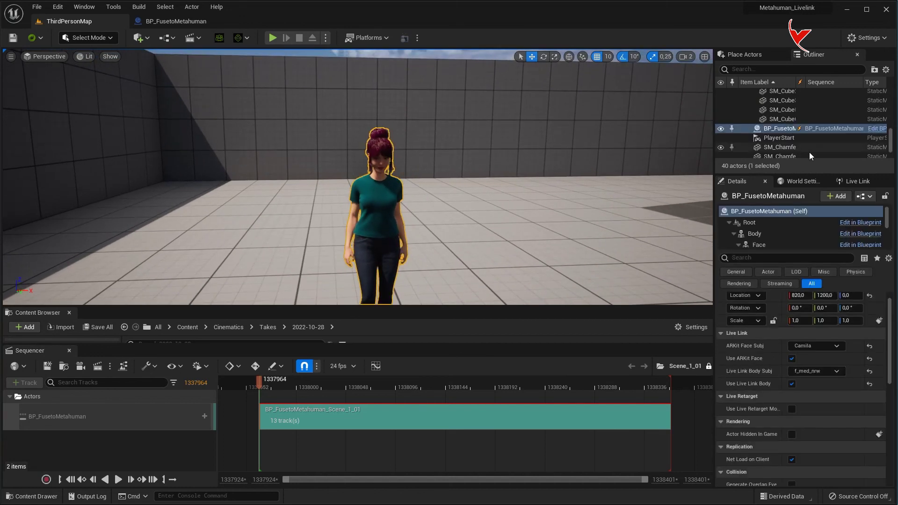
pyautogui.click(791, 359)
pyautogui.click(791, 384)
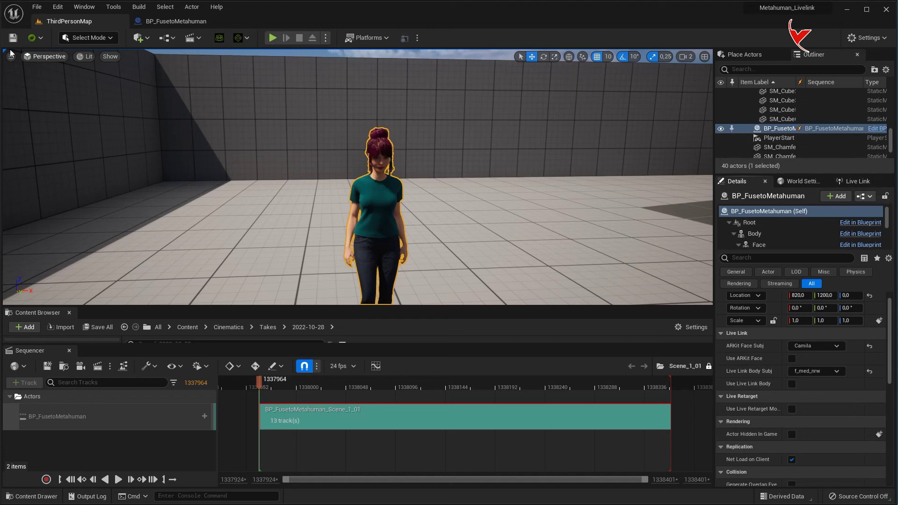
# - Deactivate iClone's Live Link to Unreal and return to the Unreal Editor
pyautogui.hotkey('alt', 'Tab')
pyautogui.click(383, 372)
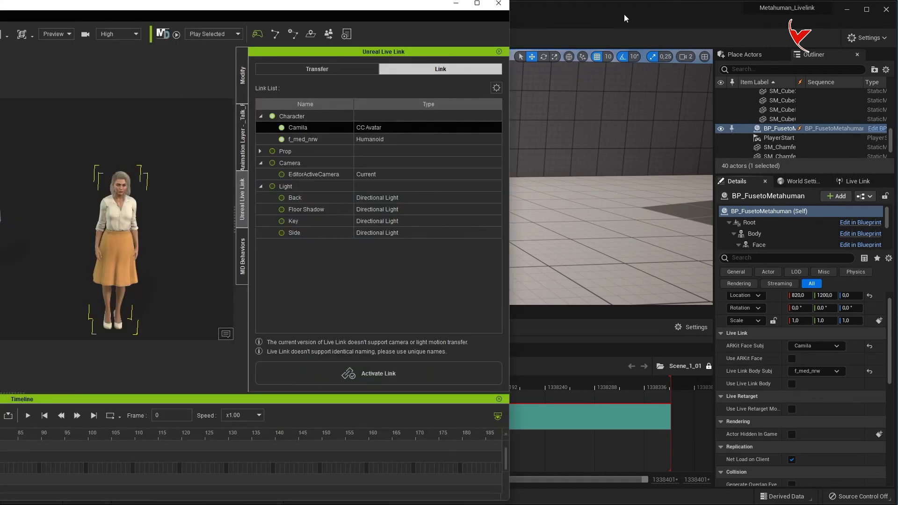
pyautogui.click(604, 16)
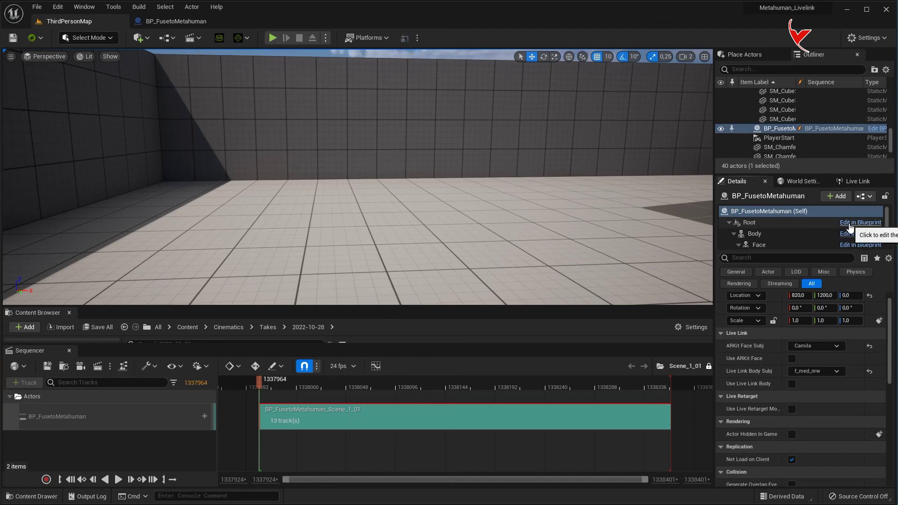
# - Check the MetaHuman blueprint, return to ThirdPersonMap, and replay the take without the live link
pyautogui.click(877, 130)
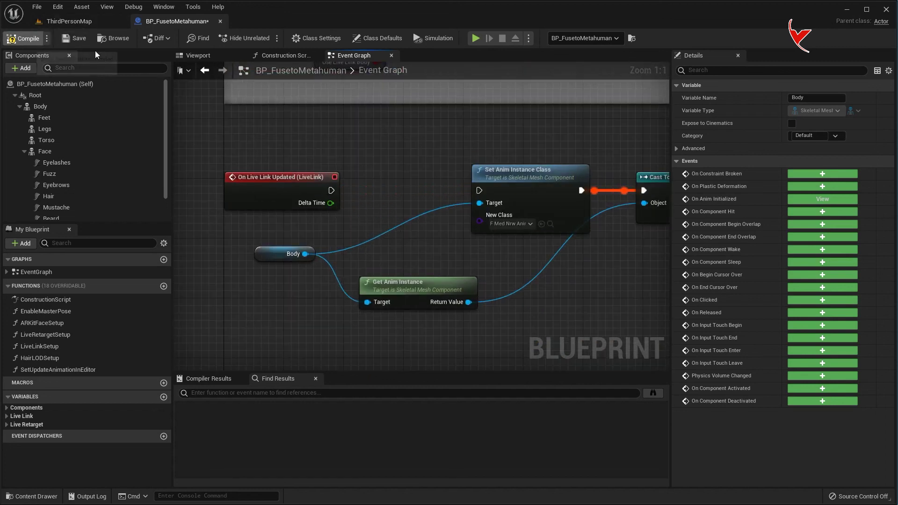
pyautogui.click(83, 22)
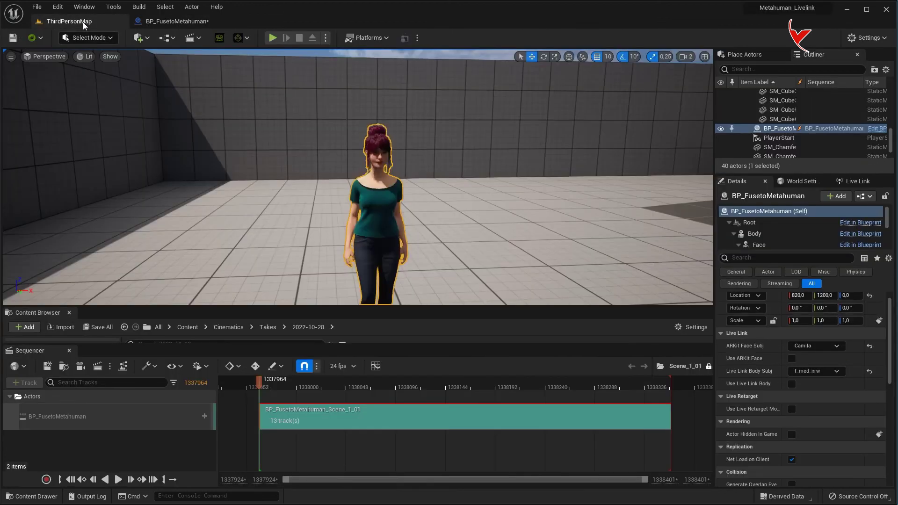
pyautogui.click(118, 480)
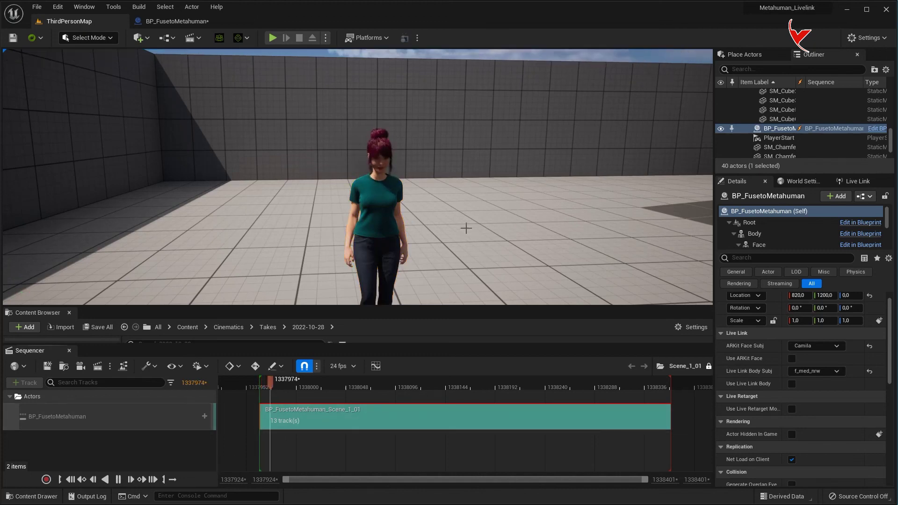